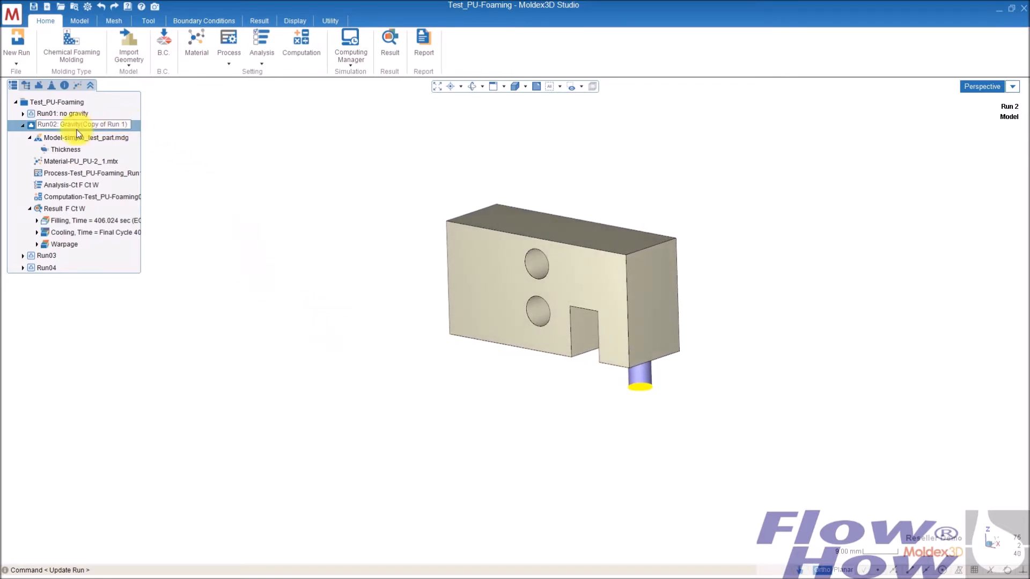
Step: Display the filling Melt Front Time result of Run02 and bring up the result inspection tools
double_click(96, 221)
left_click(84, 232)
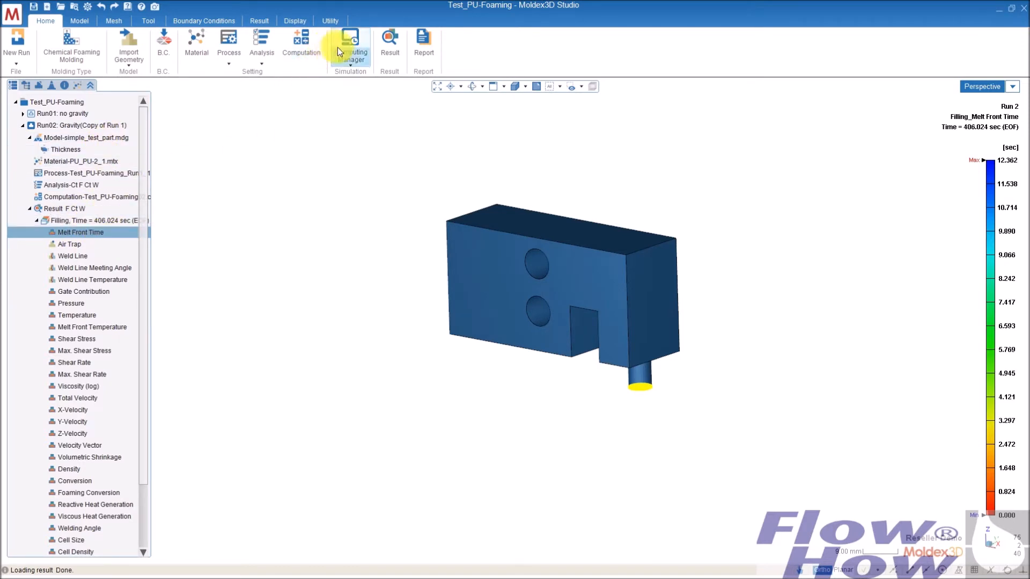
left_click(390, 40)
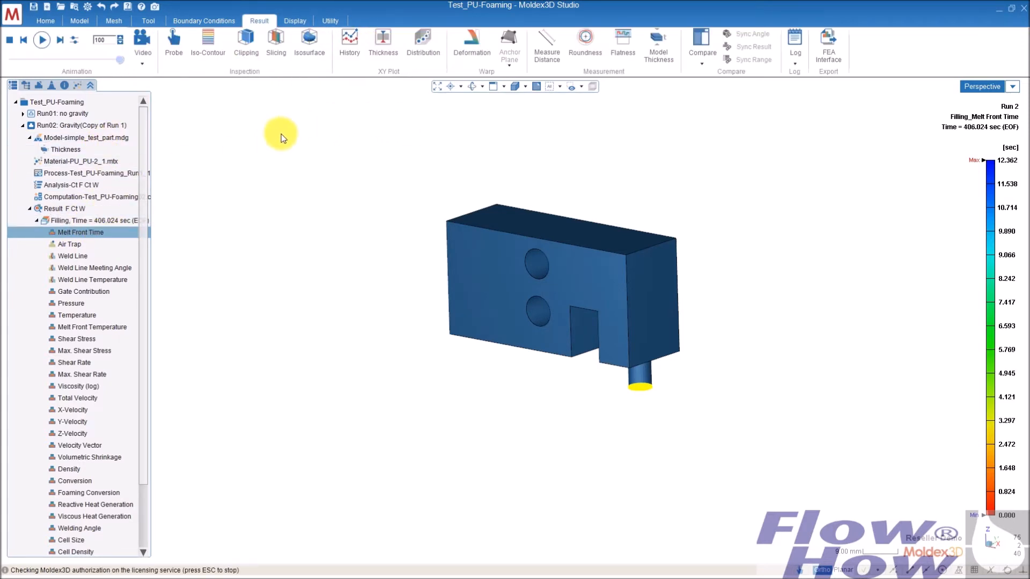
Step: Check the animation options for speed and colour legend of the melt front animation
left_click_drag(118, 60, 153, 72)
left_click(723, 250)
middle_click_drag(717, 252, 731, 237)
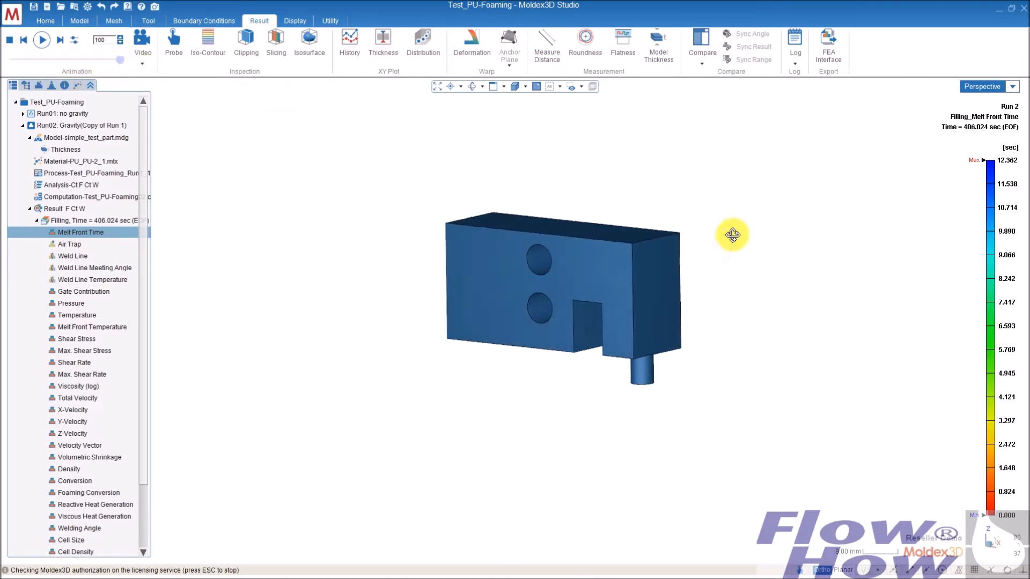
left_click(75, 42)
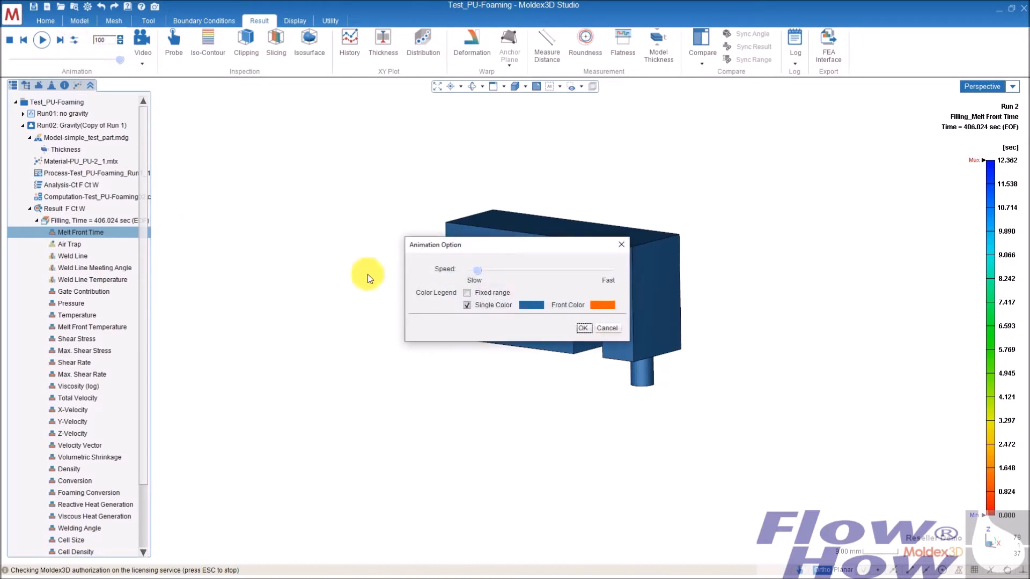
left_click(586, 327)
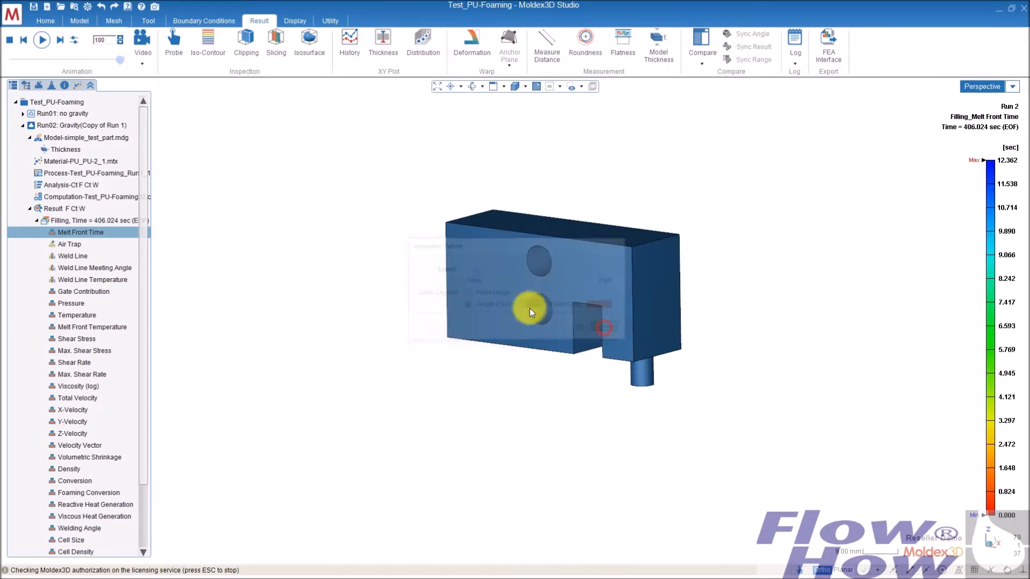
Step: Load Melt Front Time at the 14.024 sec time step and move the animation to frame 42
left_click(88, 234)
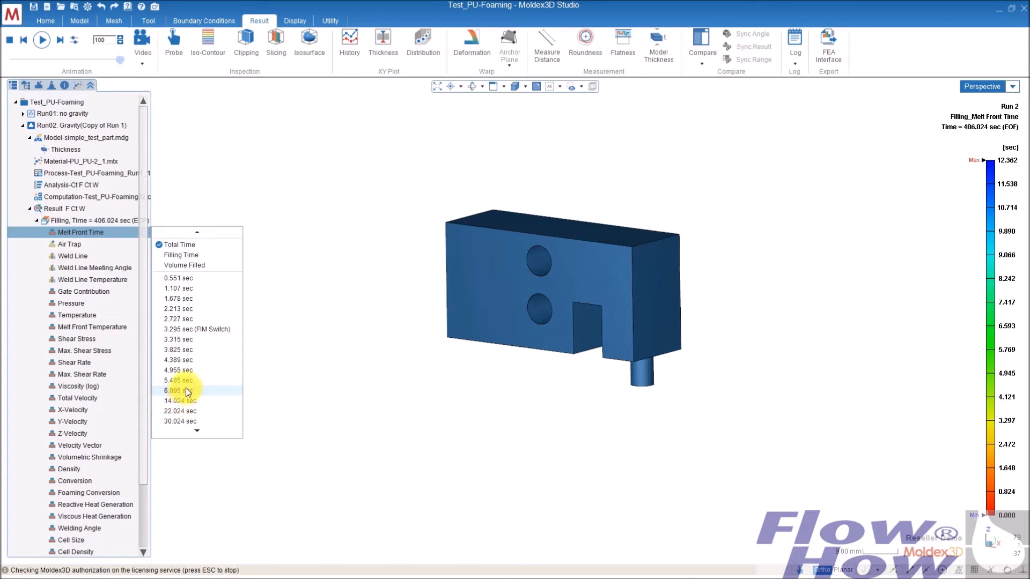
left_click(185, 401)
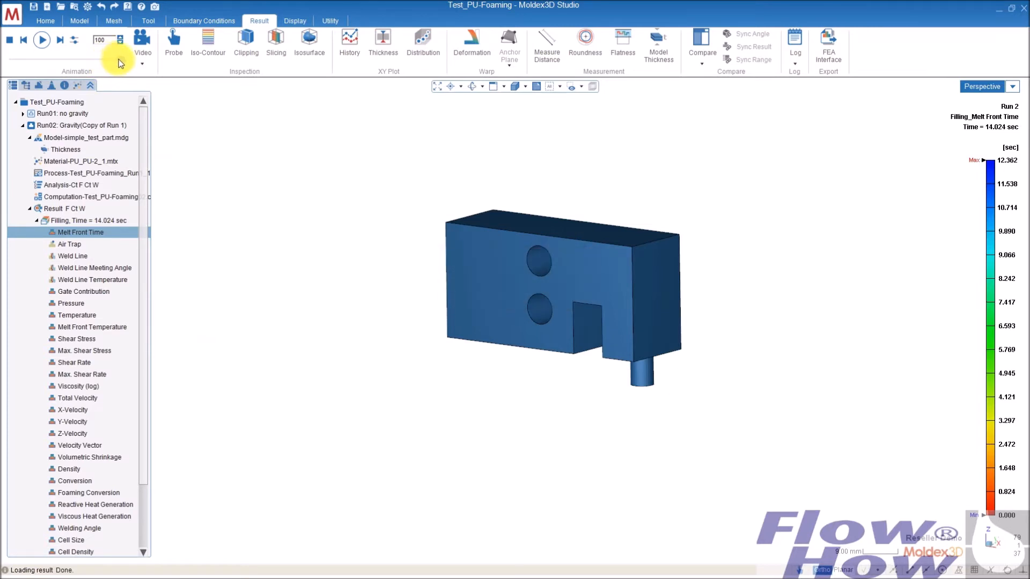
left_click_drag(118, 59, 56, 62)
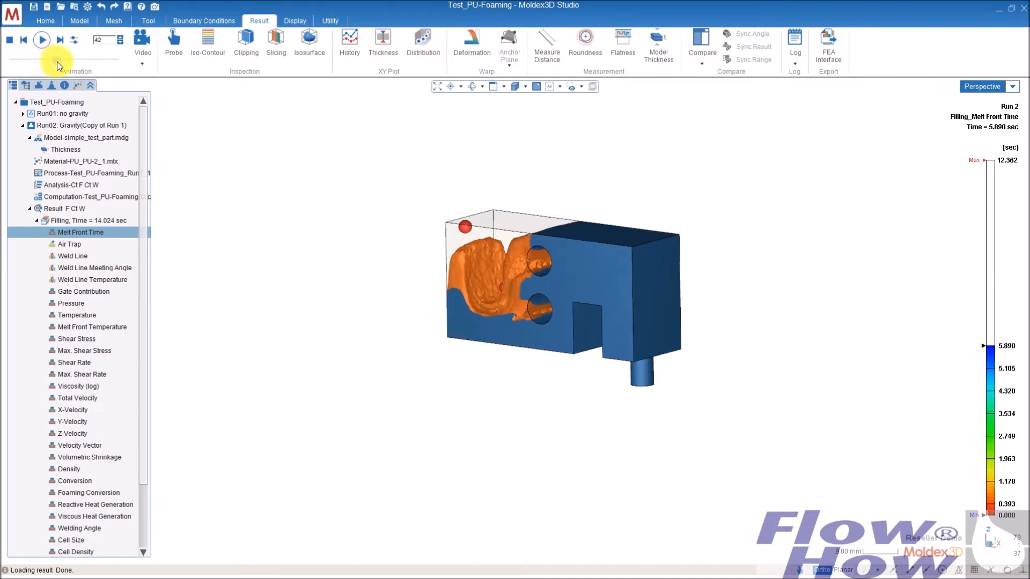
middle_click_drag(382, 427, 450, 337)
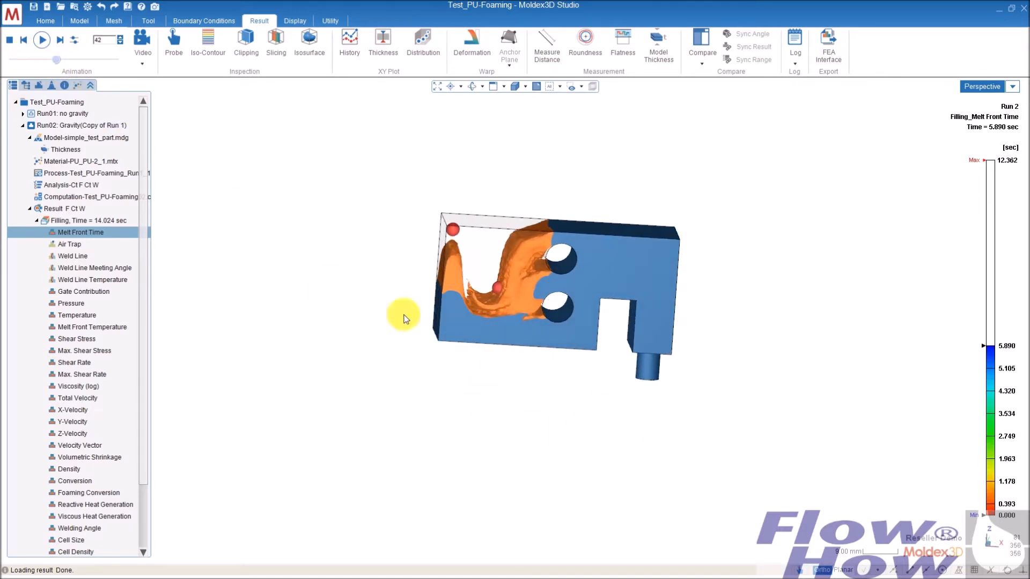
Step: Hide both probe nodes so only the melt front is shown in the part
left_click(25, 84)
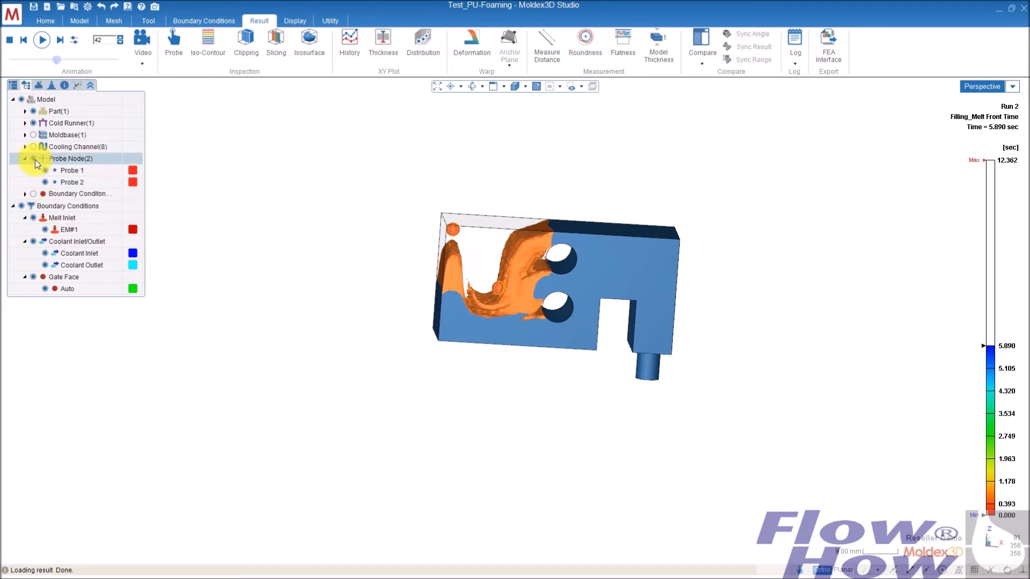
left_click(33, 158)
middle_click_drag(500, 294, 466, 290)
Step: Review how the melt front advances, stepping the animation to frame 22 and on to frame 88
left_click_drag(104, 60, 37, 58)
middle_click_drag(462, 249, 644, 329)
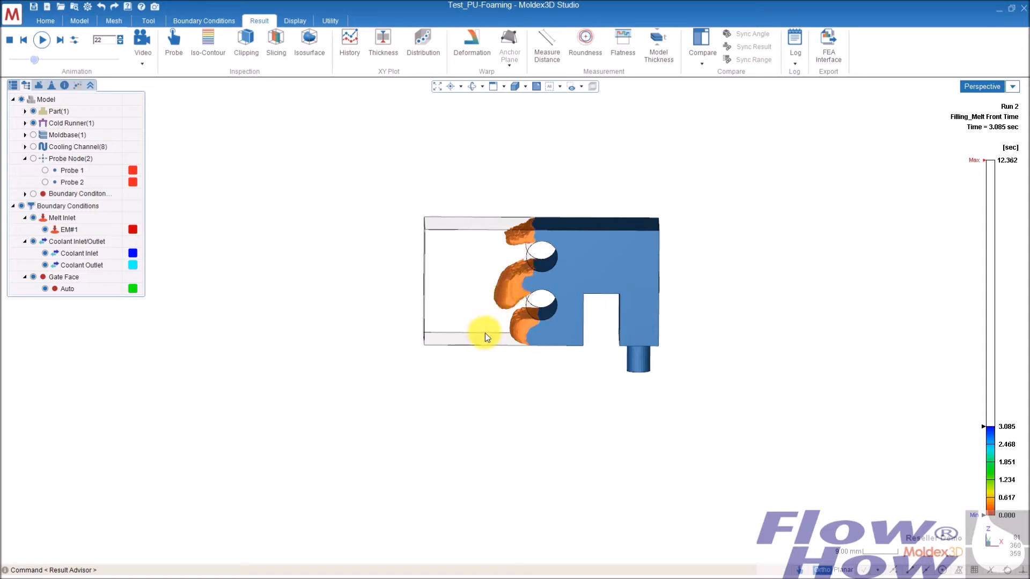
left_click_drag(34, 58, 104, 53)
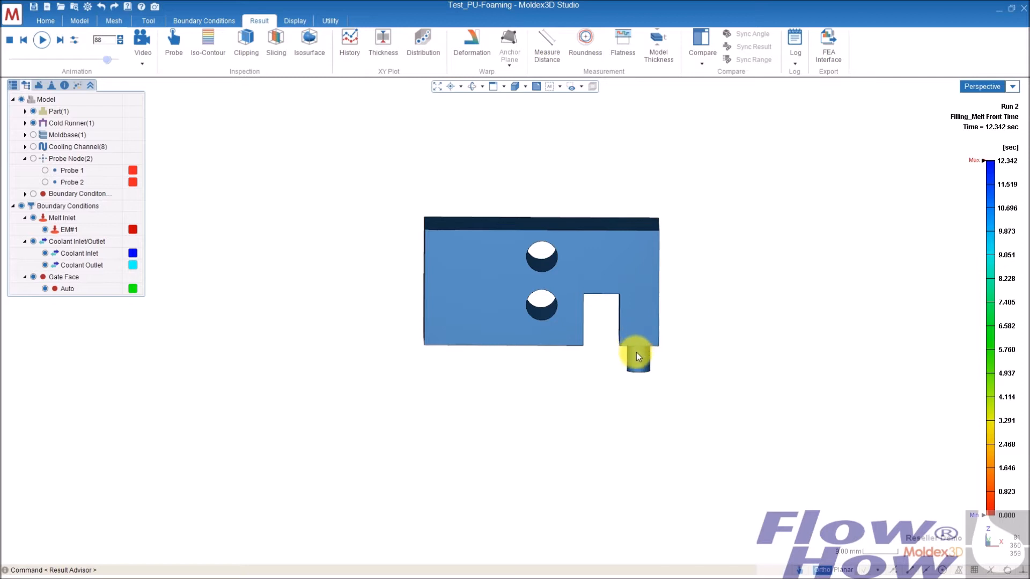
middle_click_drag(637, 356, 641, 337)
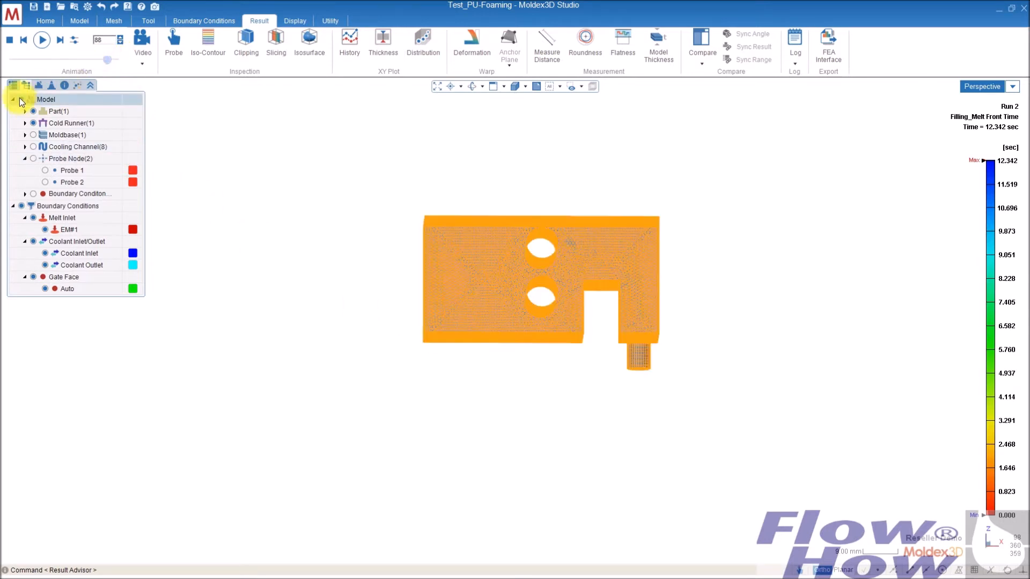
Step: Switch the filling result in the project tree to the 406.024 sec (EOF) time step
left_click(13, 86)
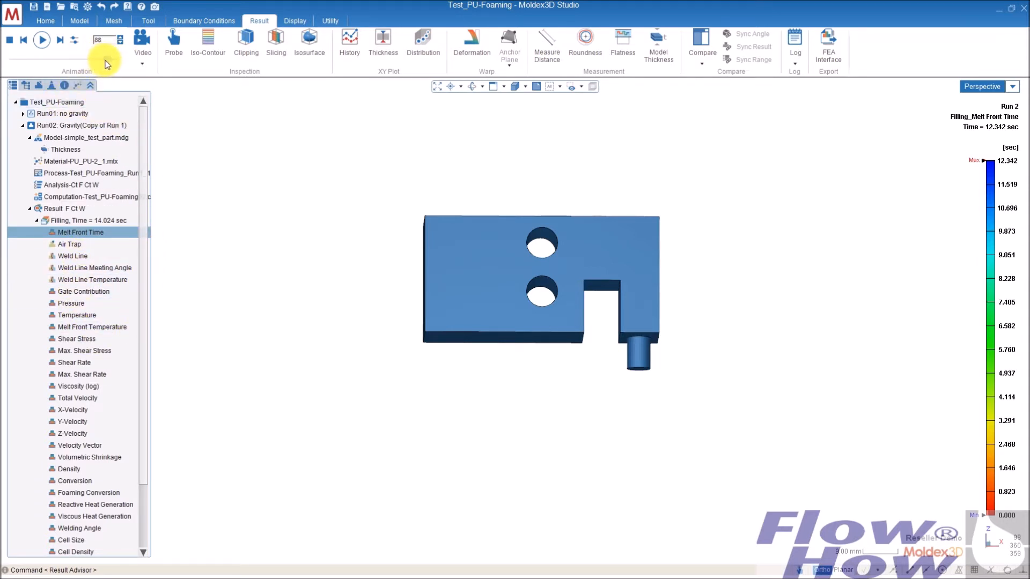
left_click(71, 231)
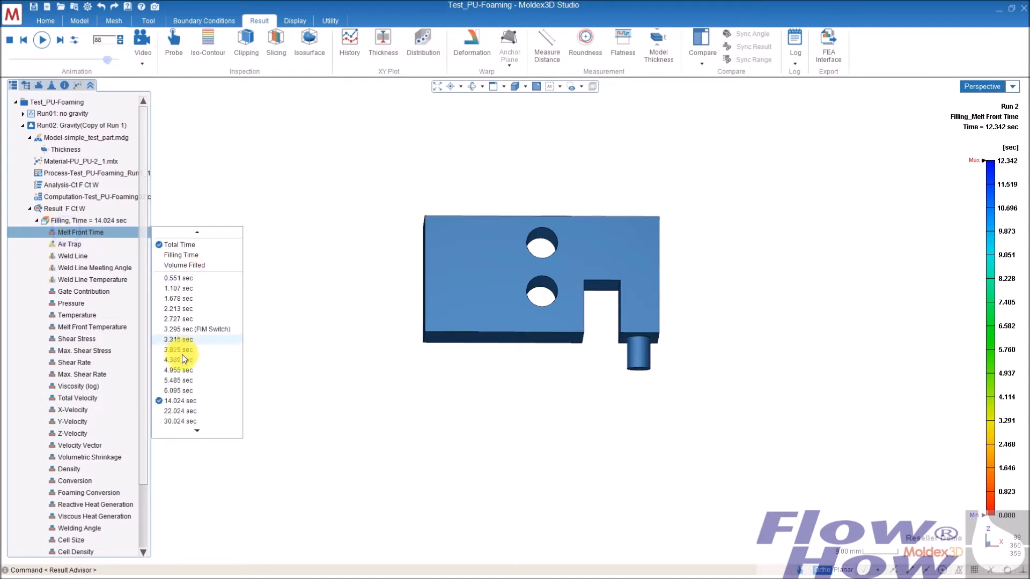
scroll(191, 384, "down", 10)
scroll(178, 439, "down", 8)
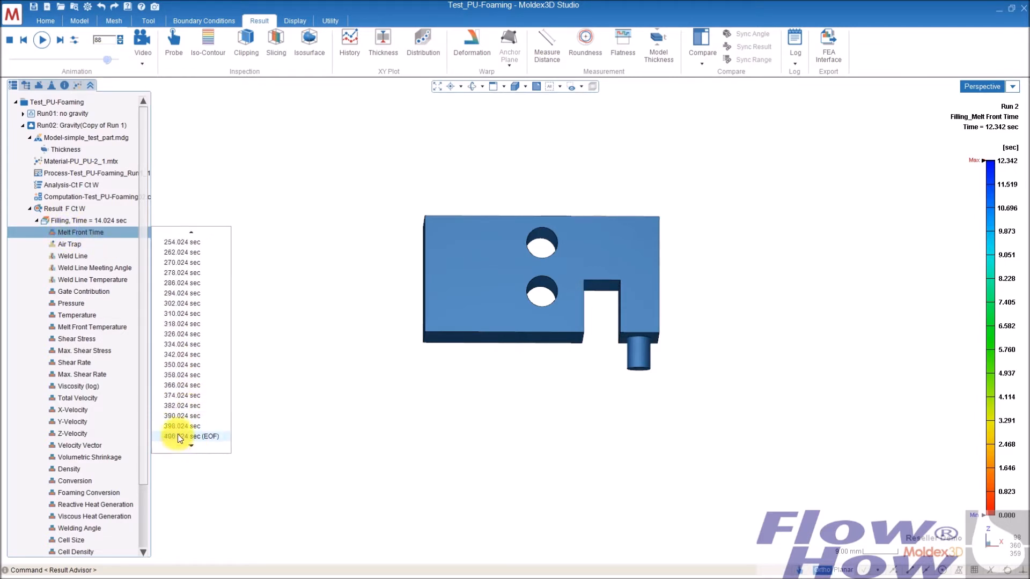
left_click(178, 436)
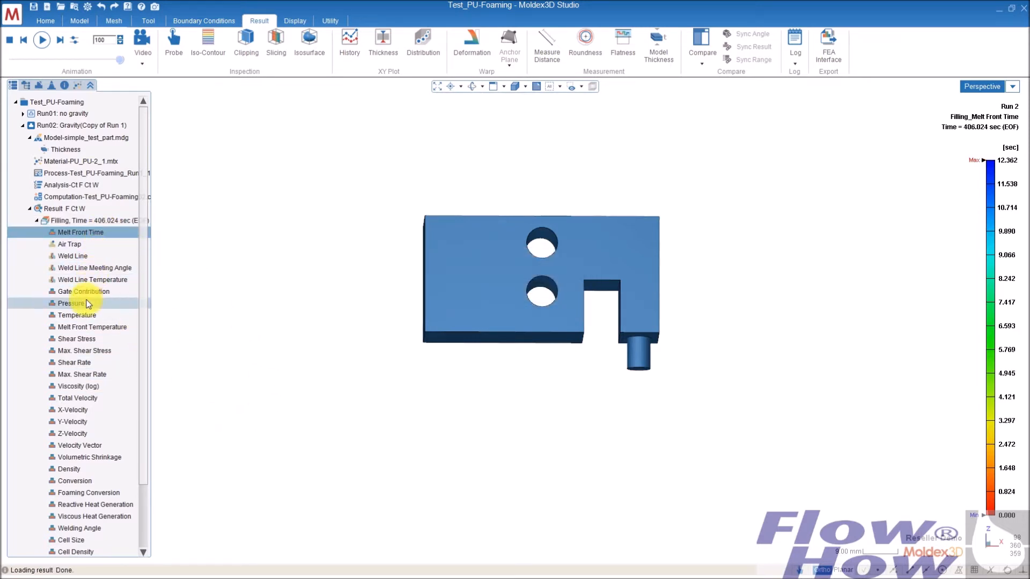
Step: Display the filling Temperature result and clip the part along the YZ section
left_click(98, 317)
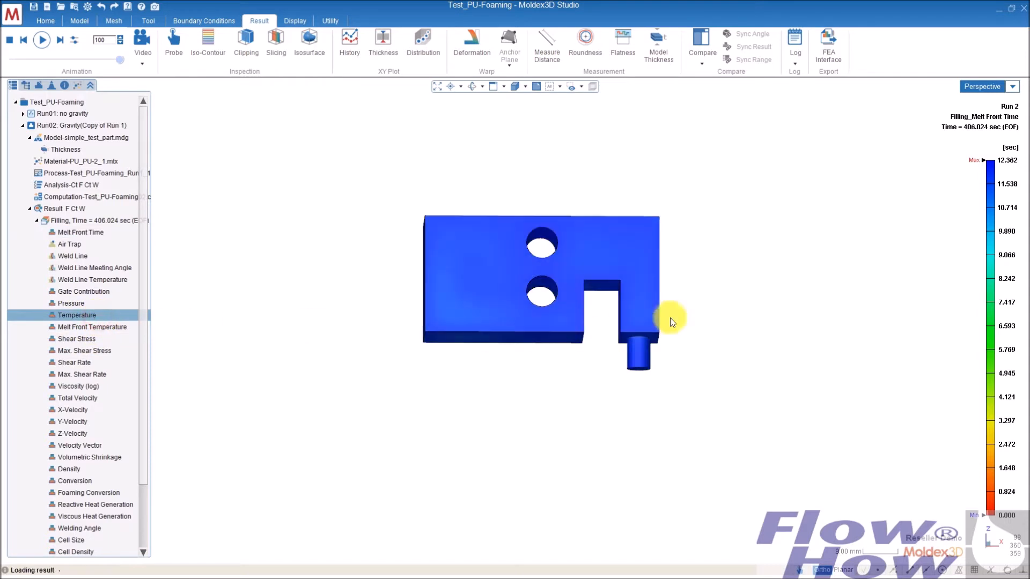
middle_click_drag(719, 295, 508, 372)
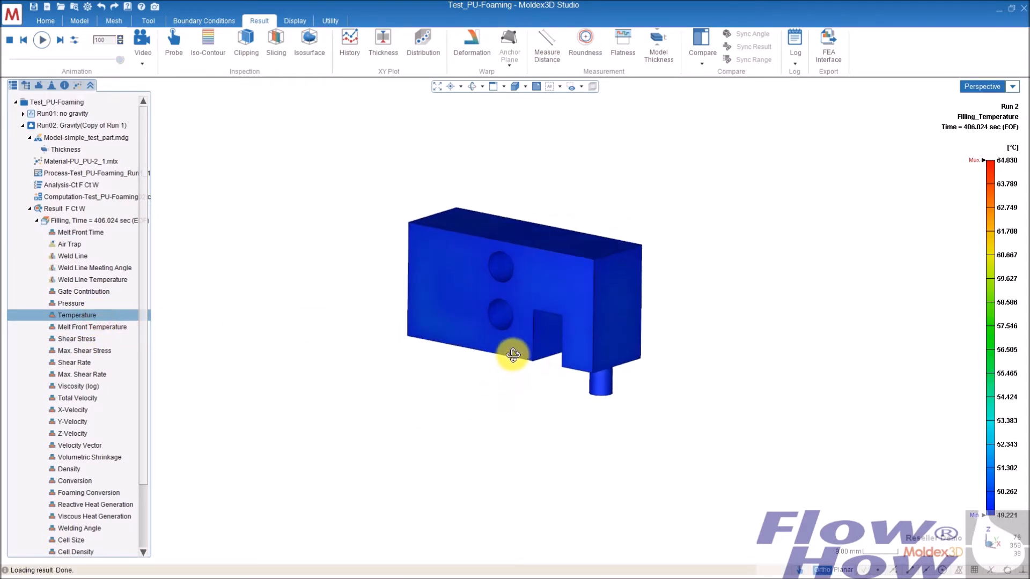
left_click(246, 40)
middle_click_drag(499, 338, 445, 313)
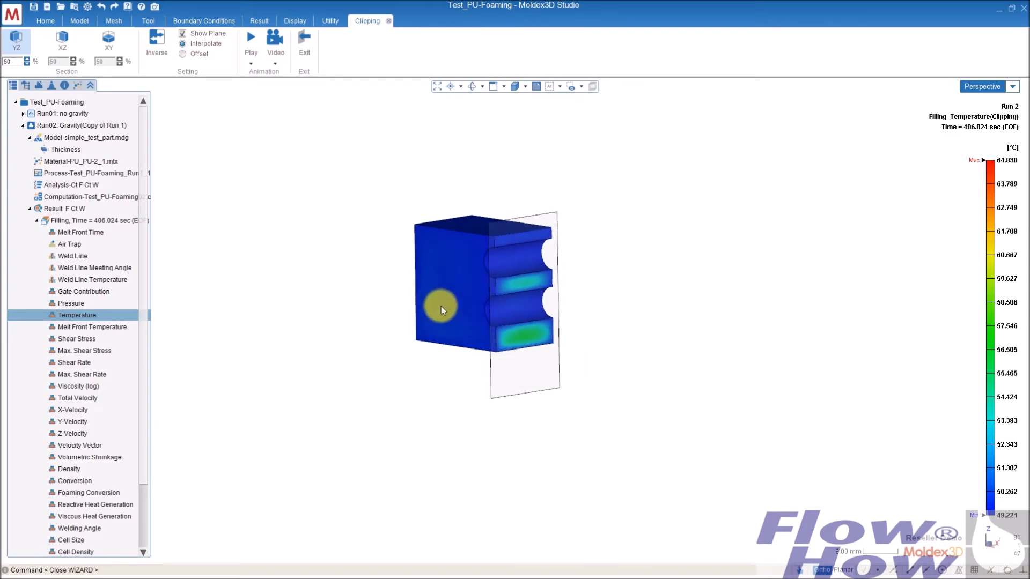
Step: Clip the part along the XZ section instead, invert the clipped side, and shift the plane to about 55.66%
left_click(62, 41)
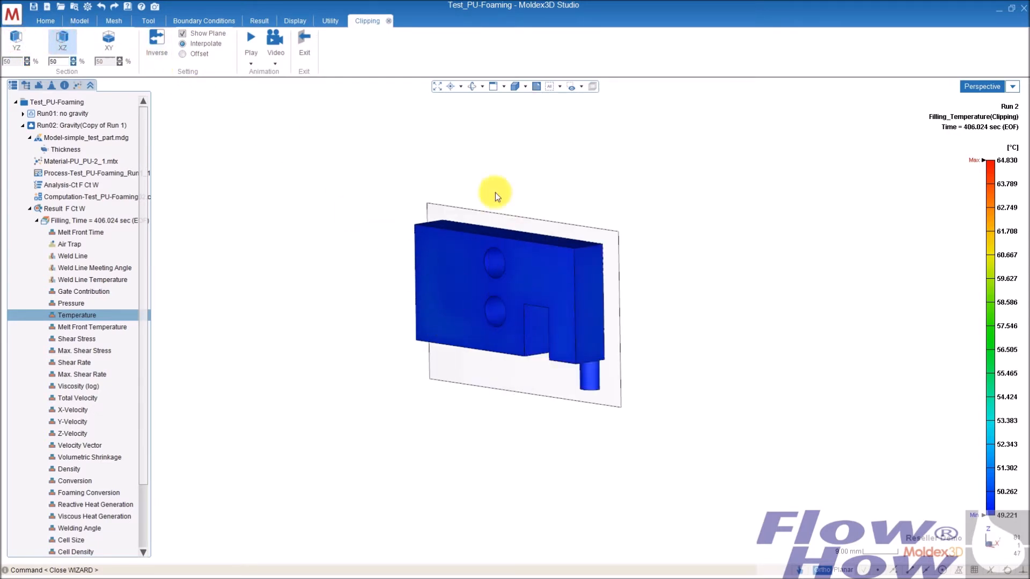
left_click(156, 42)
middle_click_drag(455, 320, 512, 320)
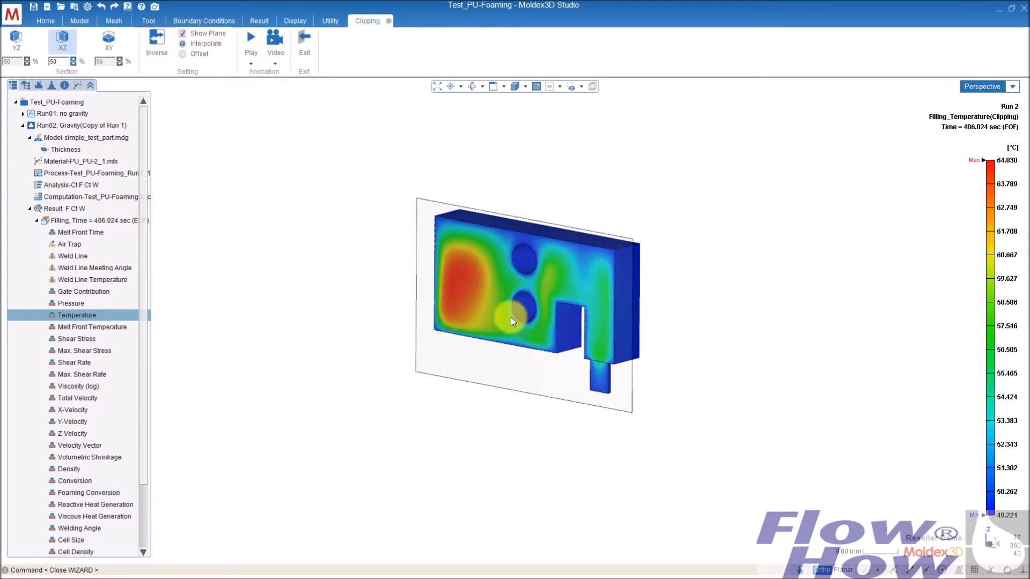
middle_click_drag(552, 380, 548, 383)
left_click_drag(548, 382, 479, 442)
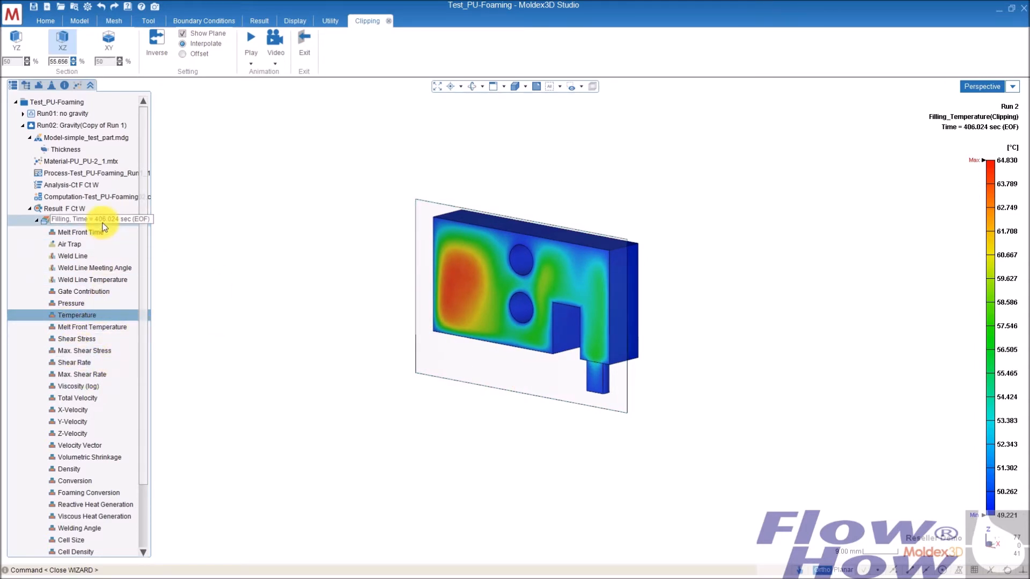
Step: Display the filling Density result on the clipped section and open its Result Advisor
left_click(98, 315)
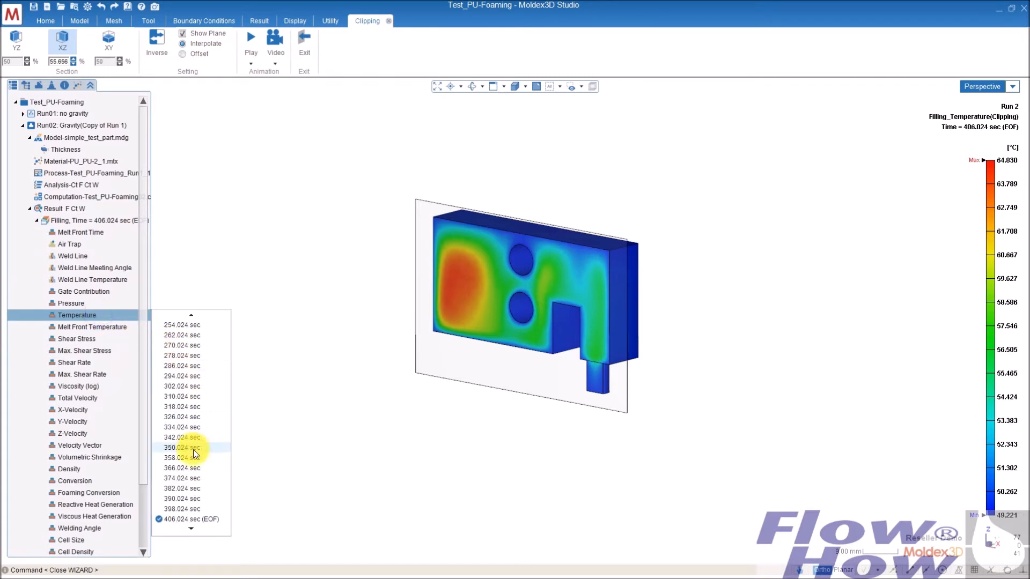
left_click(322, 349)
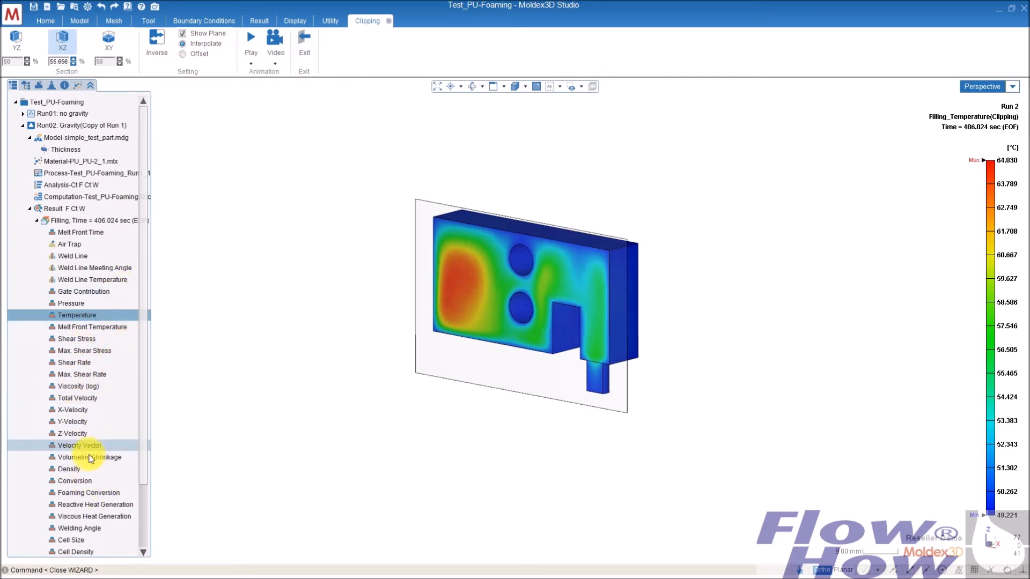
left_click(71, 470)
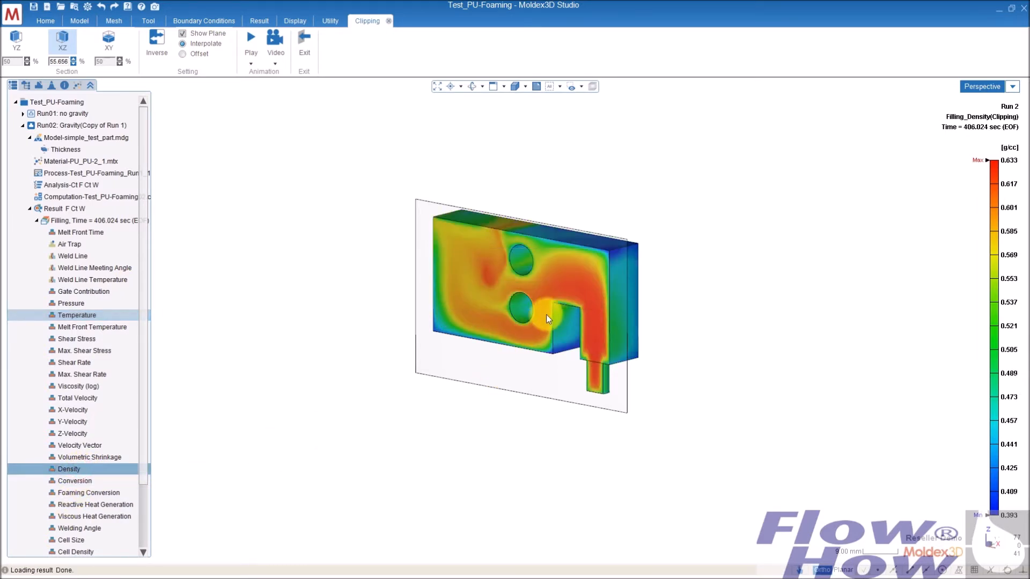
double_click(88, 472)
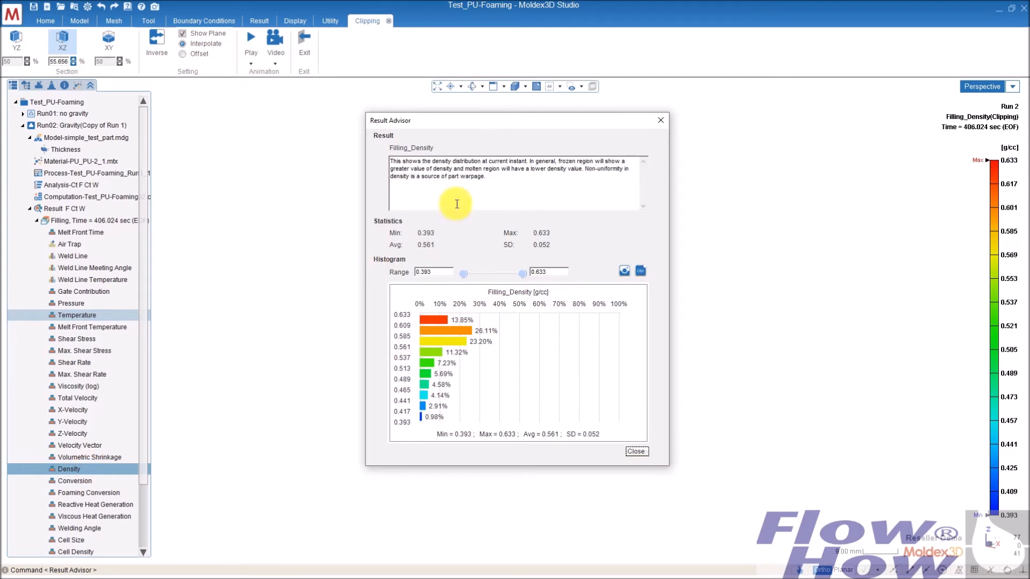
left_click_drag(479, 125, 435, 143)
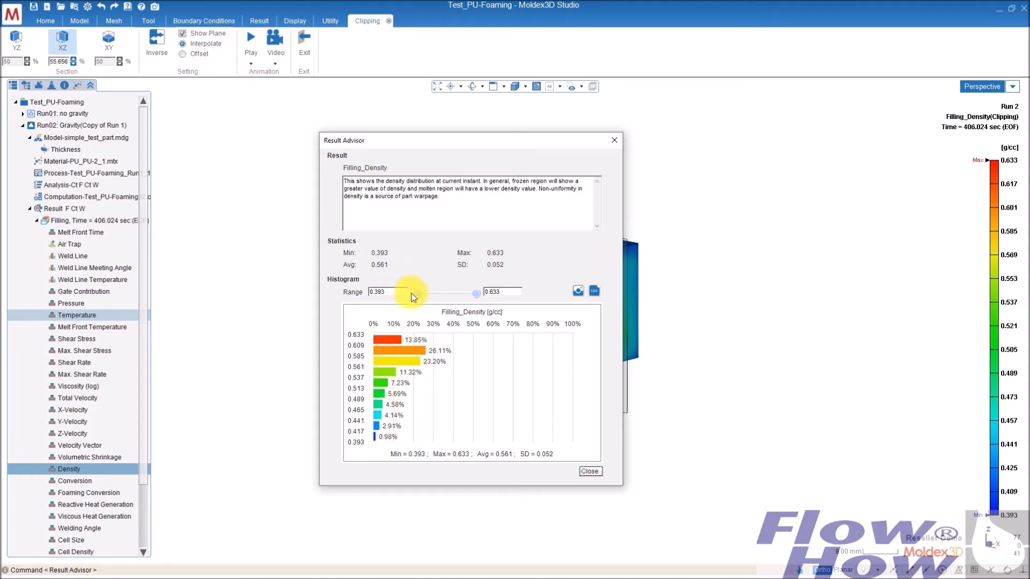
Step: Set the density histogram range to 0.500–0.600, review the distribution, and close the Result Advisor
left_click_drag(418, 294, 462, 296)
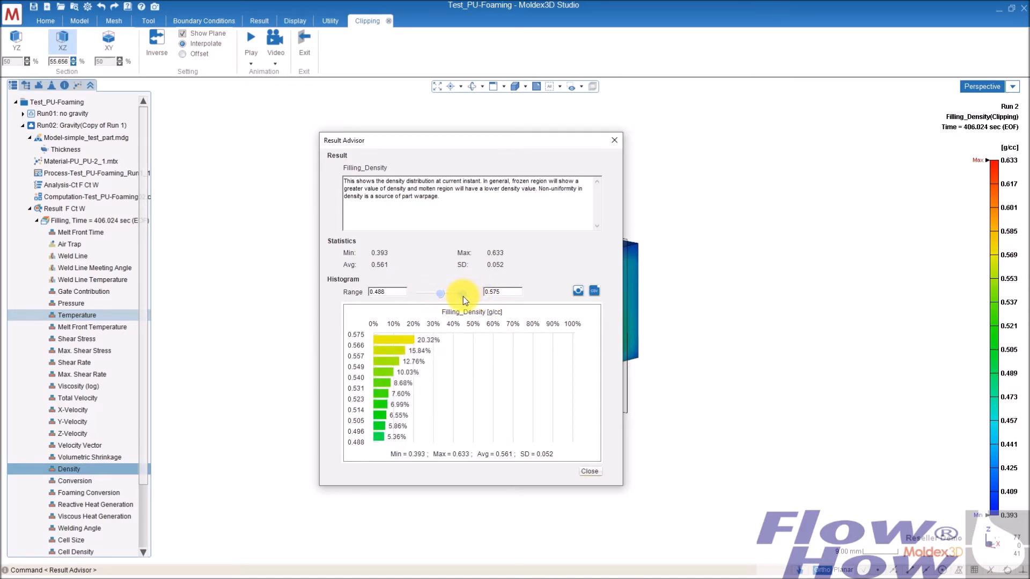
double_click(388, 292)
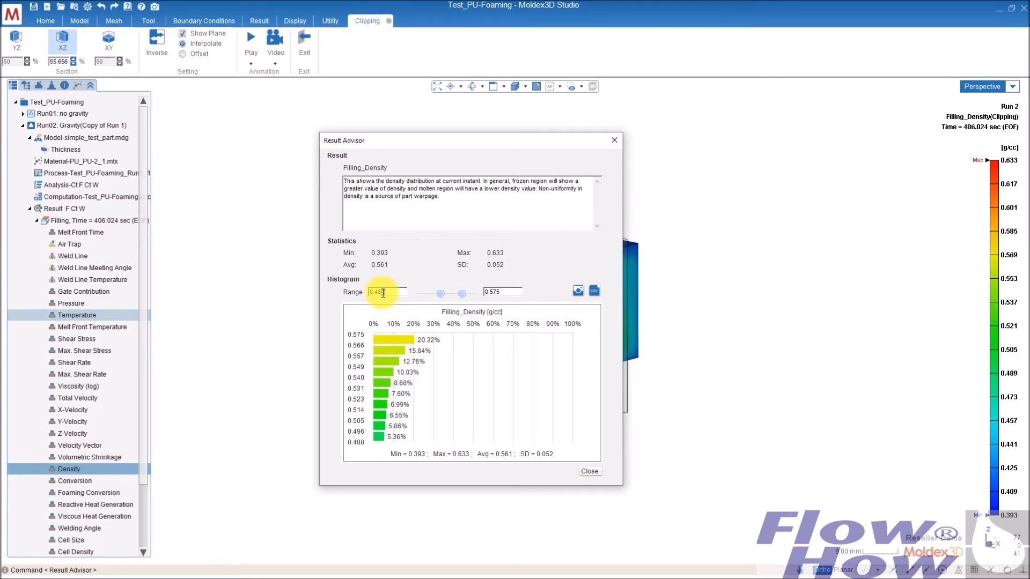
type("0.500")
double_click(491, 292)
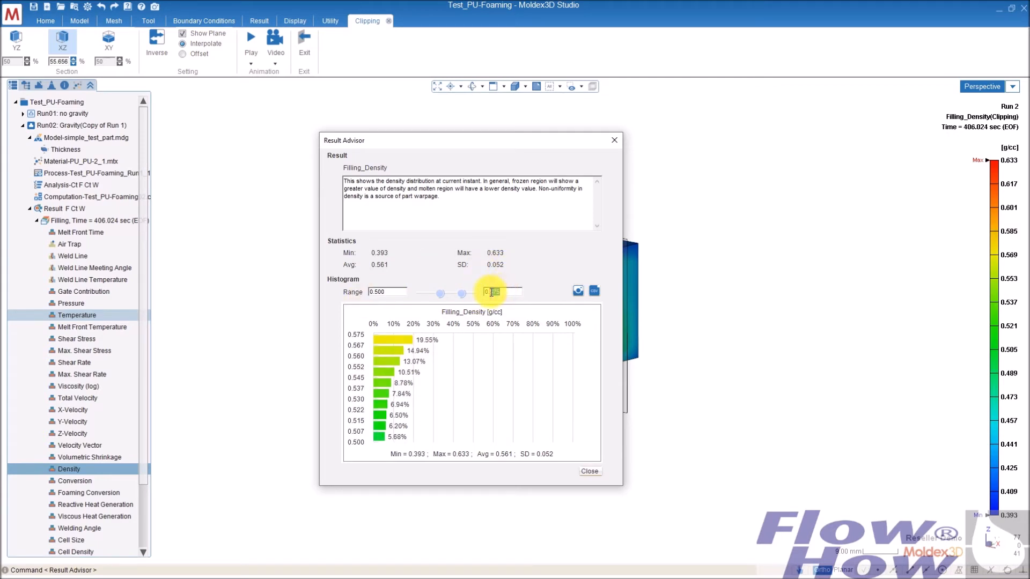
type("0.6")
key("Return")
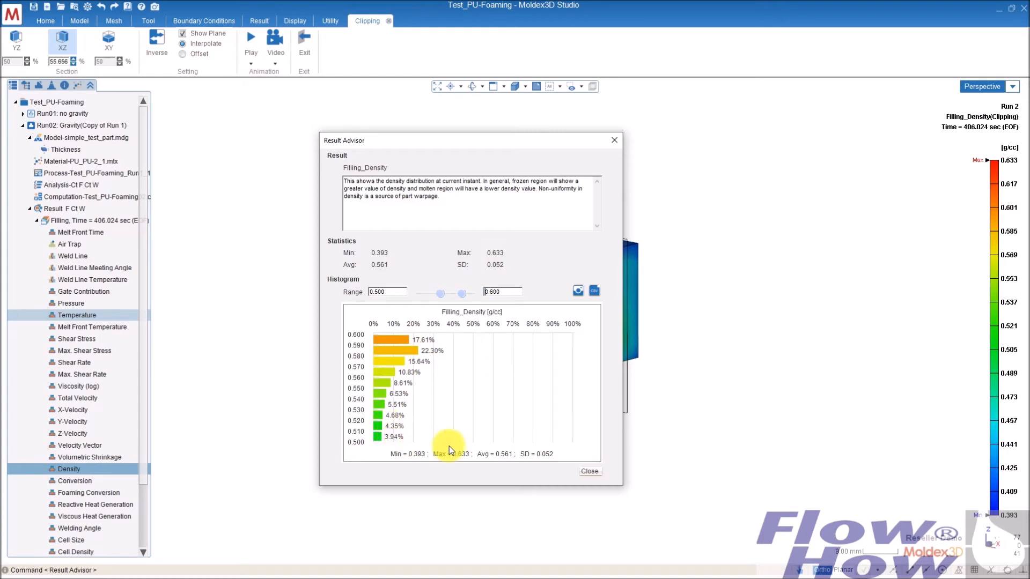
left_click(590, 471)
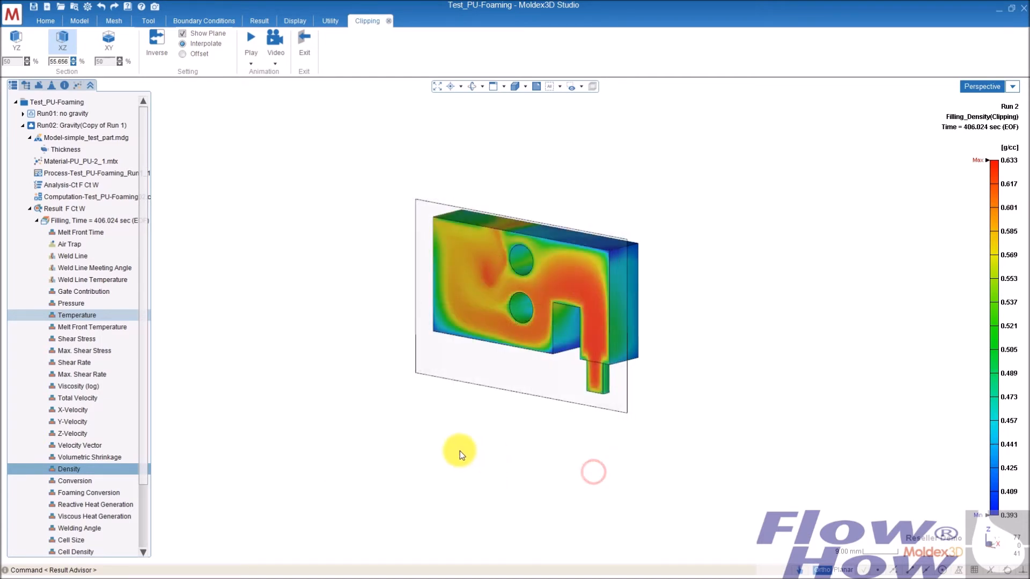
Step: Display the Conversion result on the clipped section, followed by the Foaming Conversion result
left_click(98, 481)
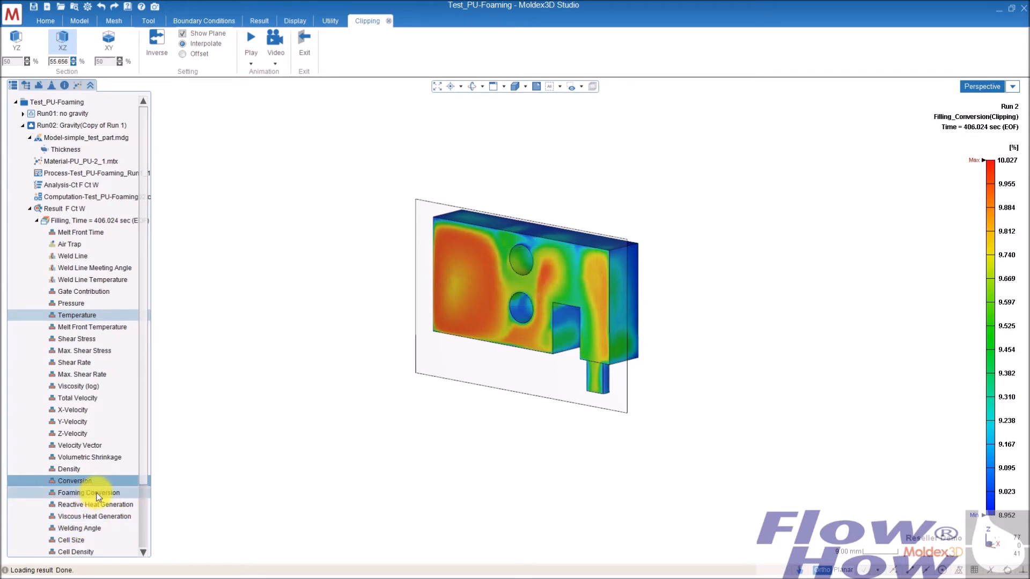
left_click(96, 493)
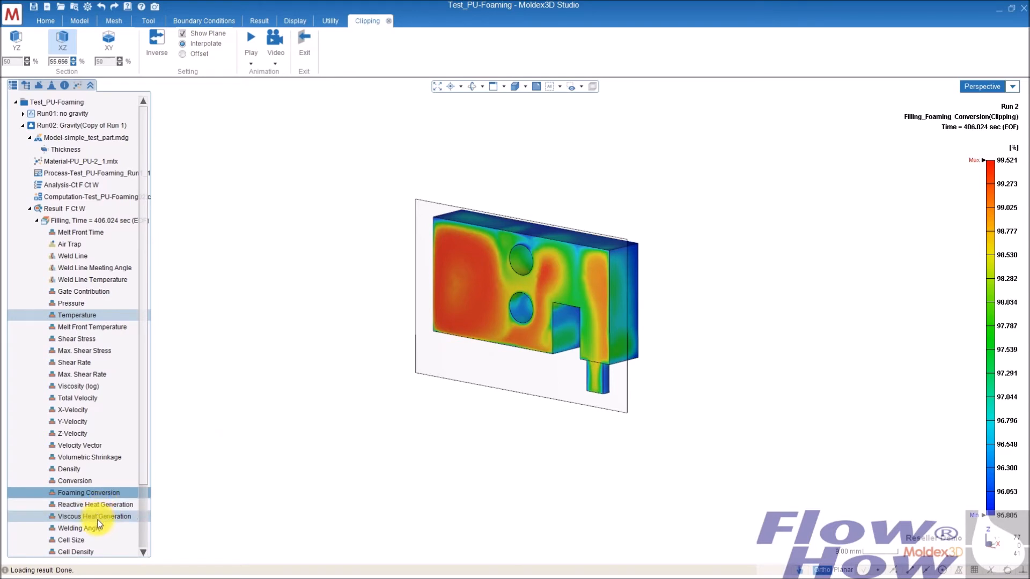
Step: Display the filling Reactive Heat Generation result on the clipped section, followed by Viscous Heat Generation
left_click_drag(144, 472, 142, 495)
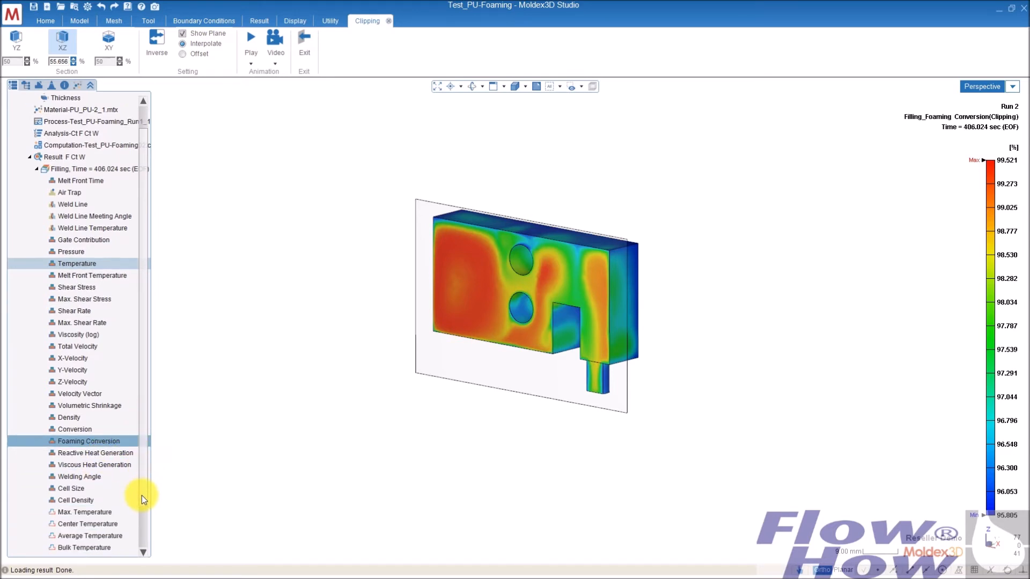
left_click(102, 427)
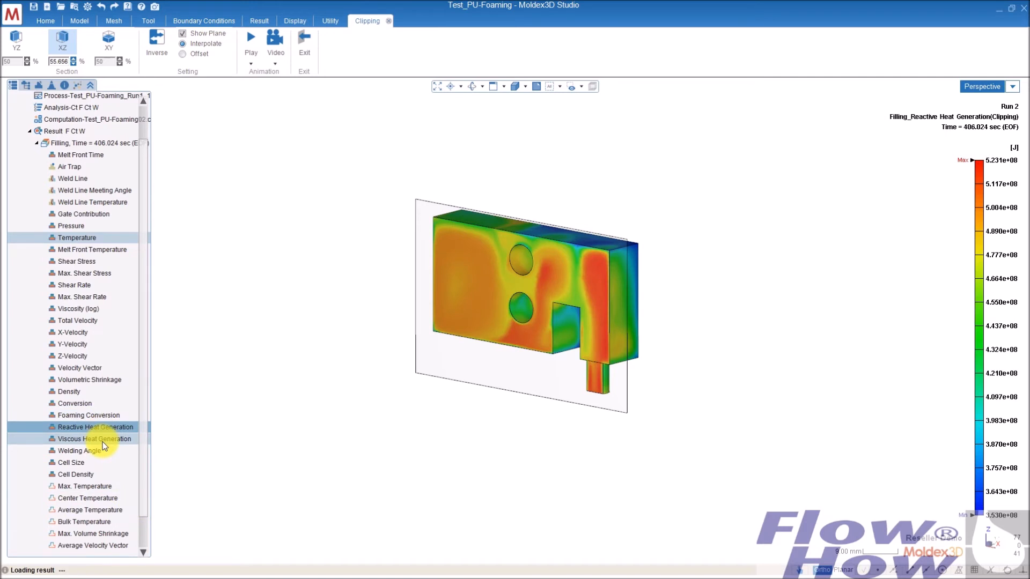
left_click(103, 443)
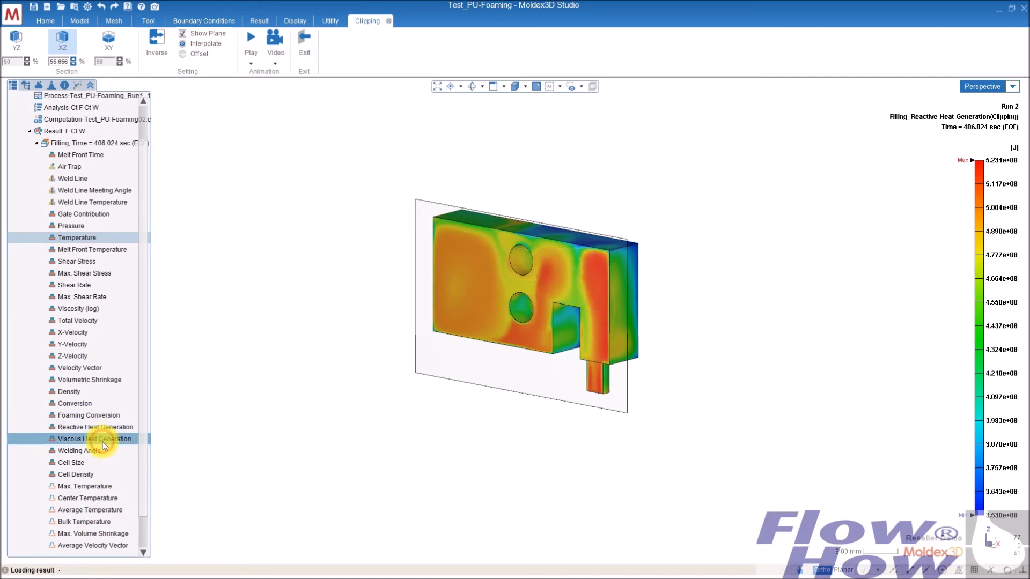
Step: Display the filling Cell Size result on the clipped section, followed by the Cell Density result
left_click(82, 464)
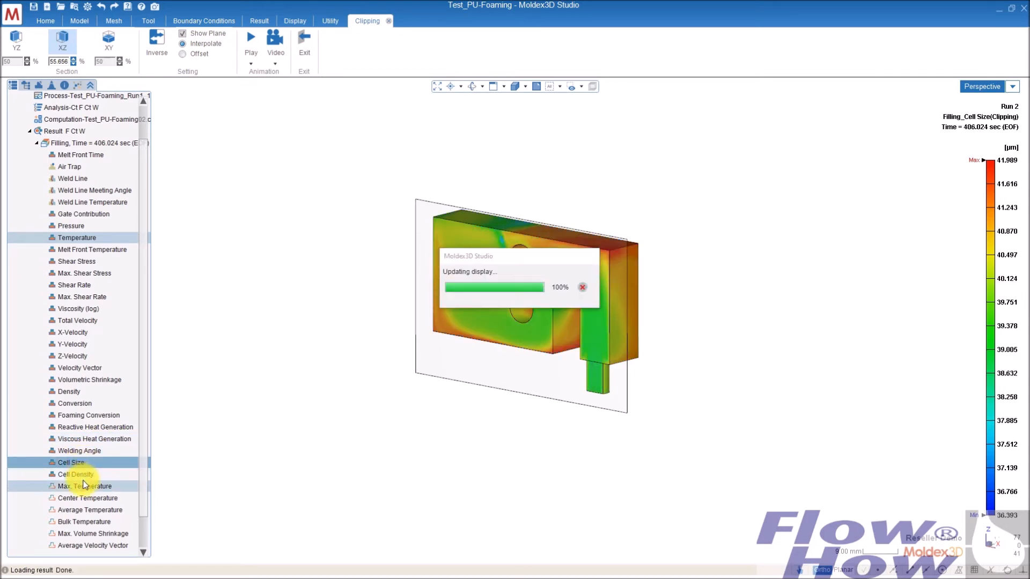
left_click(75, 474)
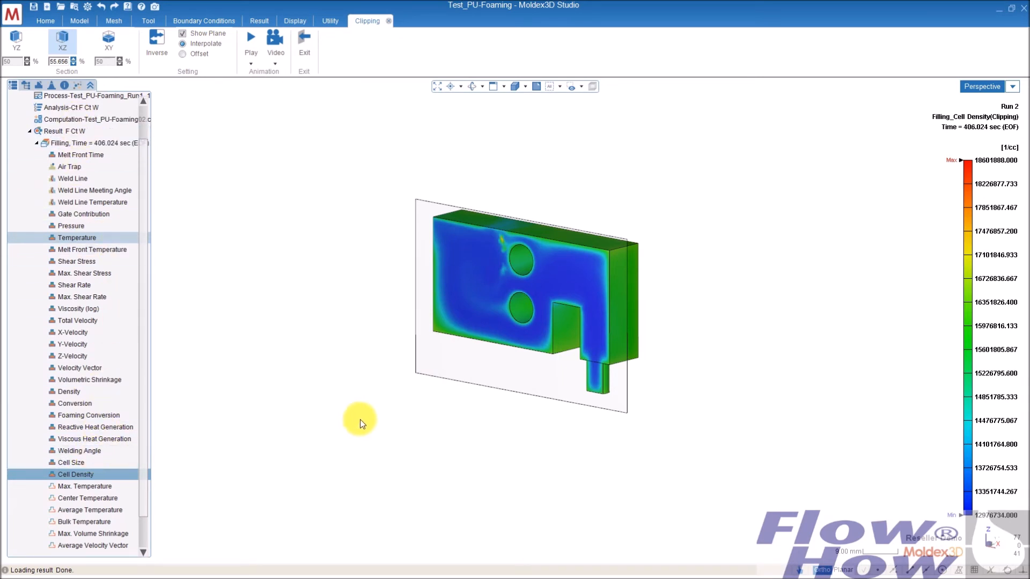
mouse_move(379, 413)
middle_mouse_down()
mouse_move(524, 416)
mouse_move(461, 413)
middle_mouse_up()
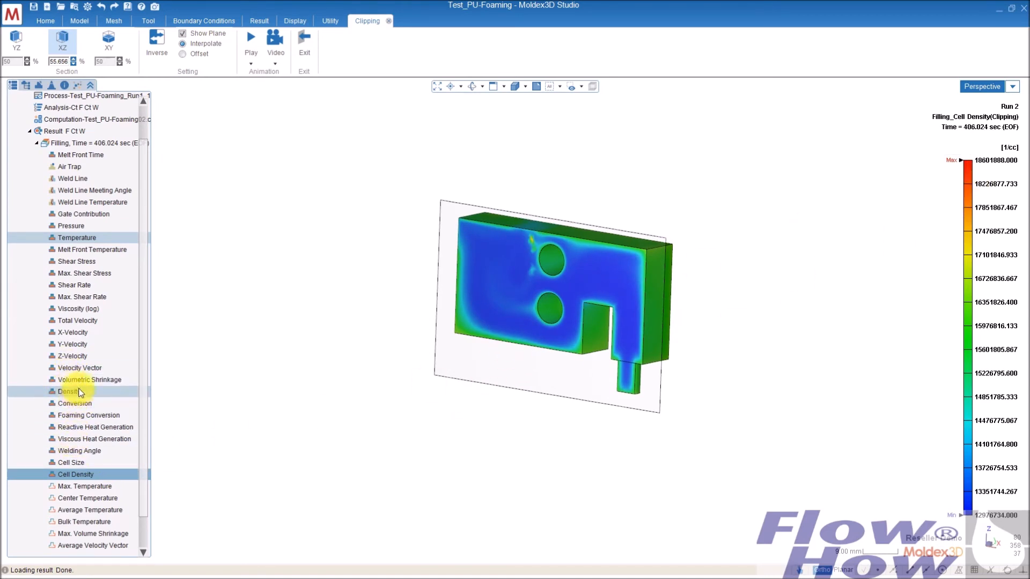
Step: Display the Foaming Conversion result with the probe nodes shown, and shift the XZ clipping plane to about 77.93%
left_click(79, 416)
middle_click_drag(472, 357, 536, 375)
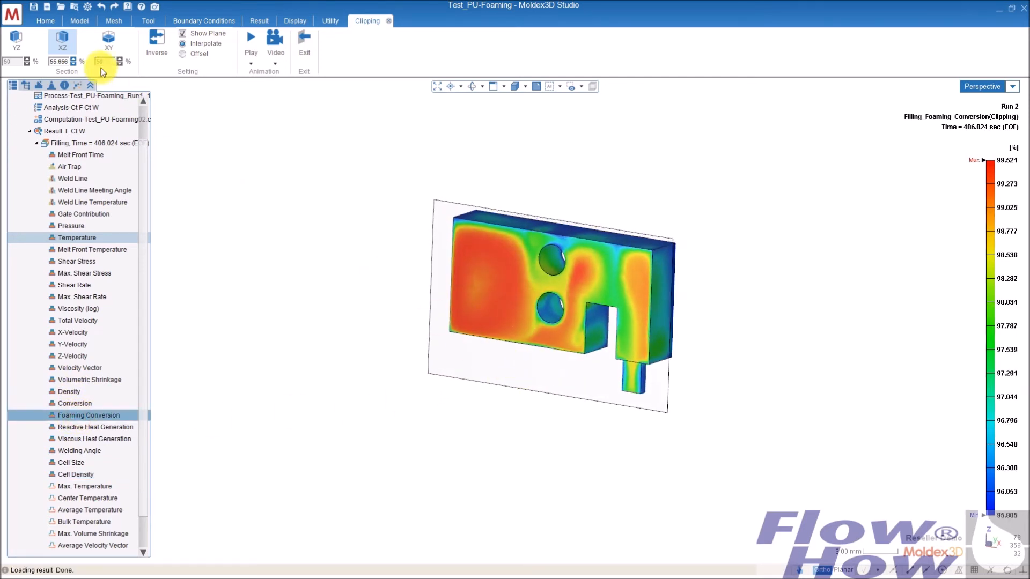
left_click(26, 84)
left_click(32, 158)
middle_click_drag(472, 299, 528, 329)
mouse_move(577, 365)
left_mouse_down()
mouse_move(556, 378)
mouse_move(565, 368)
left_mouse_up()
middle_click_drag(565, 371, 593, 283)
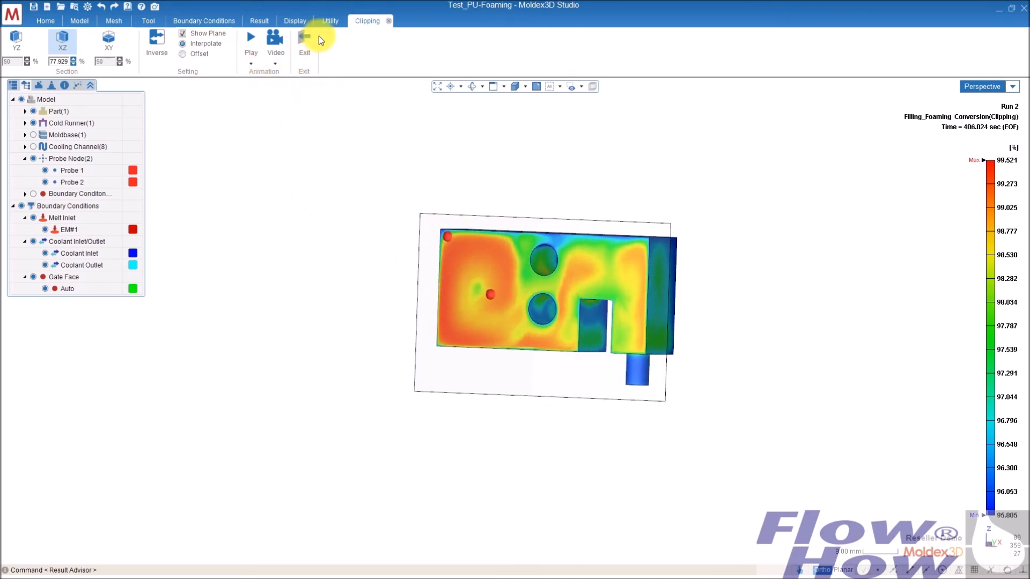
Step: Open the History Curve tool beside the part, keeping run 2 as the data source
left_click(259, 21)
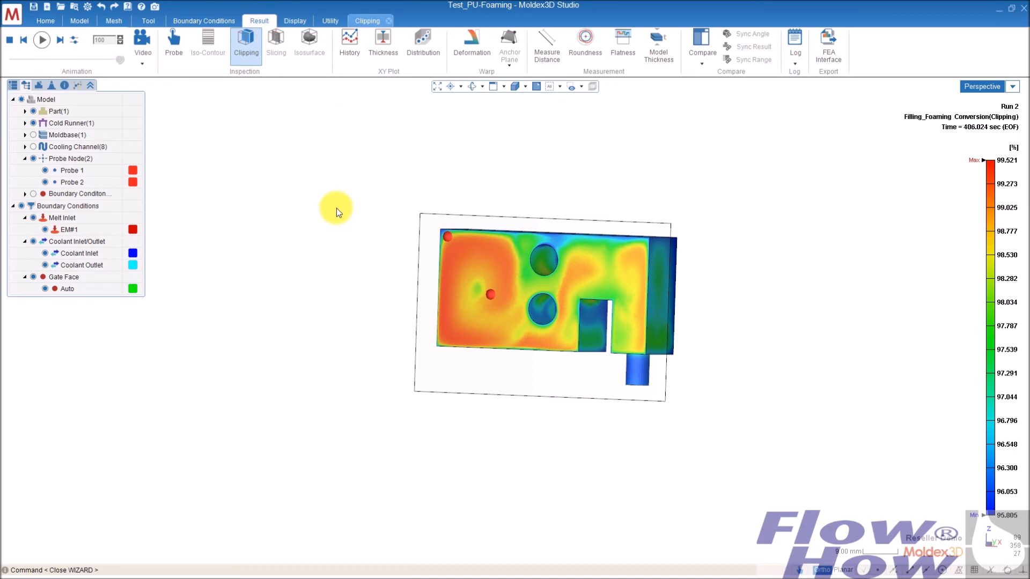
left_click(353, 39)
left_click_drag(456, 201, 636, 203)
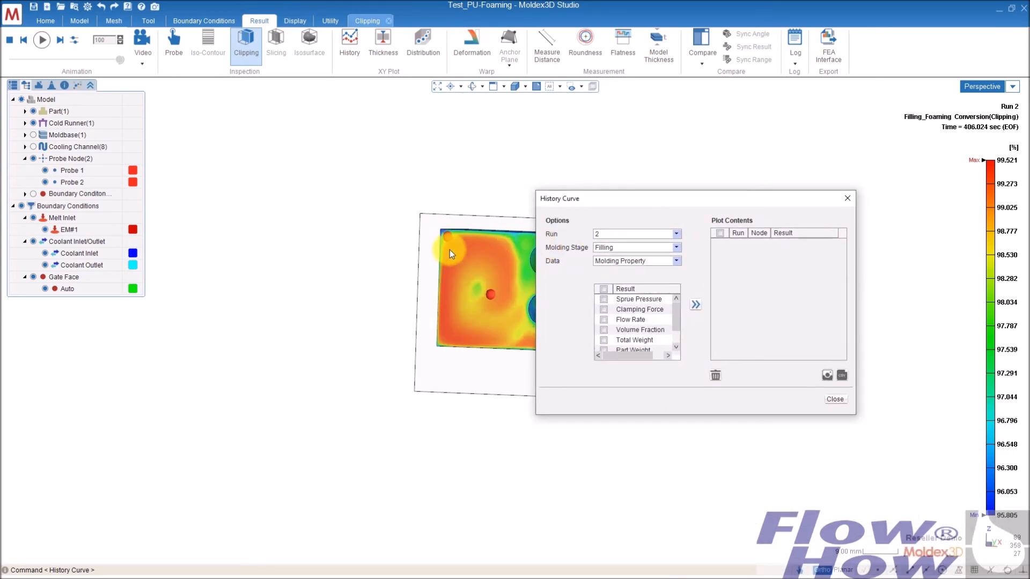
left_click(678, 233)
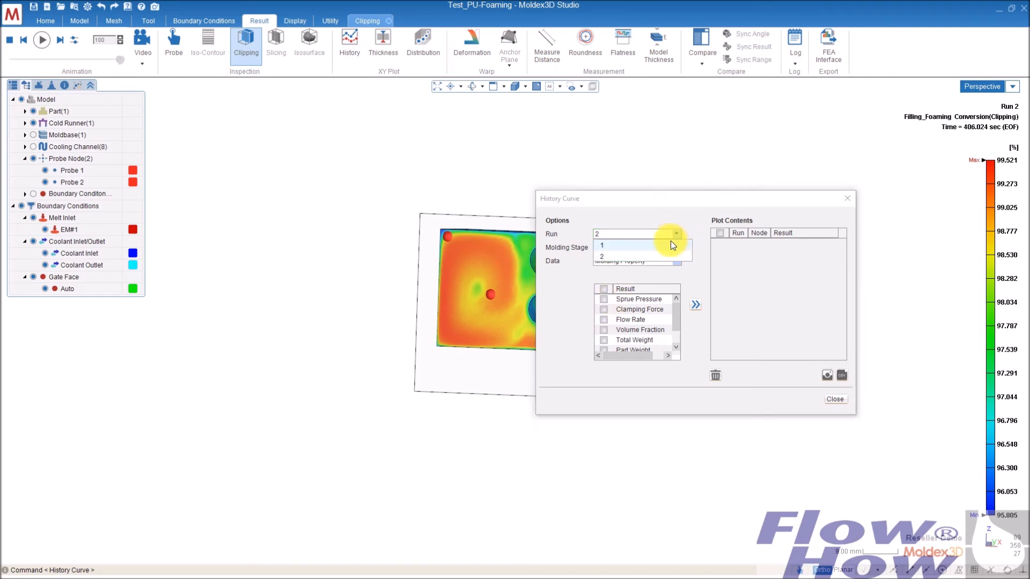
left_click(678, 235)
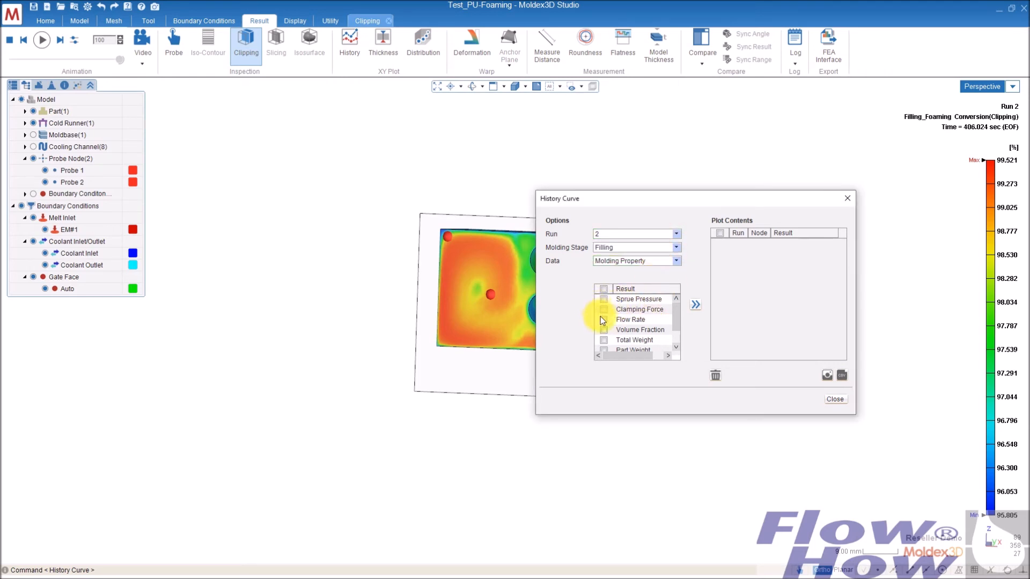
Step: Plot the Foaming Conversion history curves for Probe 1 and Probe 2, using All Probe as the data type
left_click(616, 261)
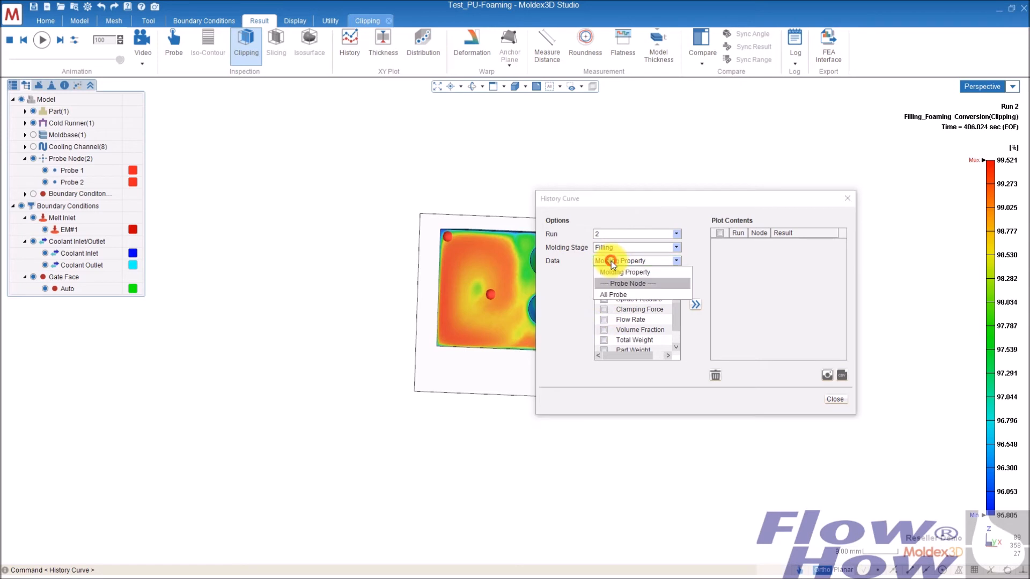
left_click(613, 295)
left_click(604, 299)
left_click(604, 310)
left_click(647, 278)
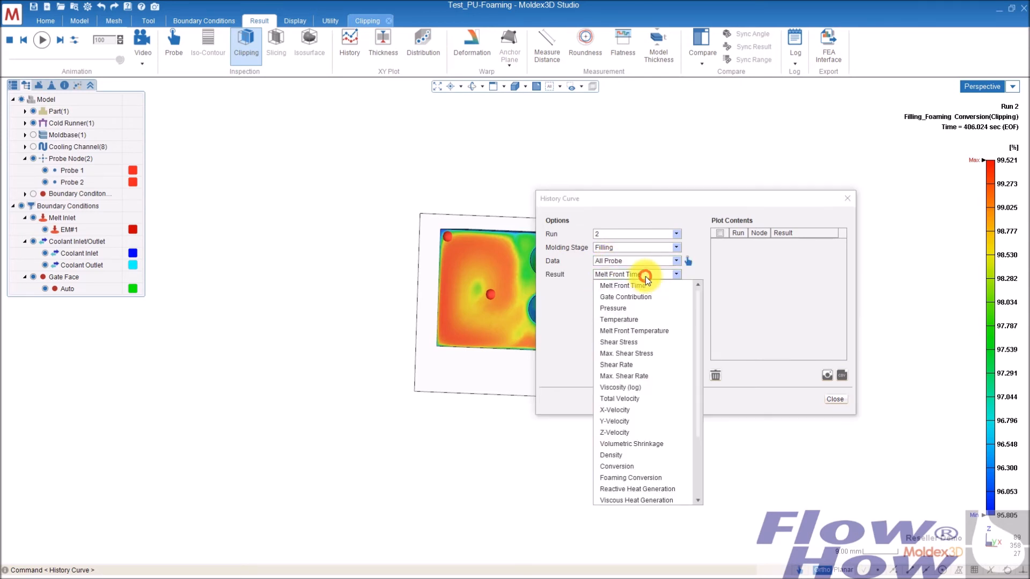
left_click(629, 478)
left_click(695, 305)
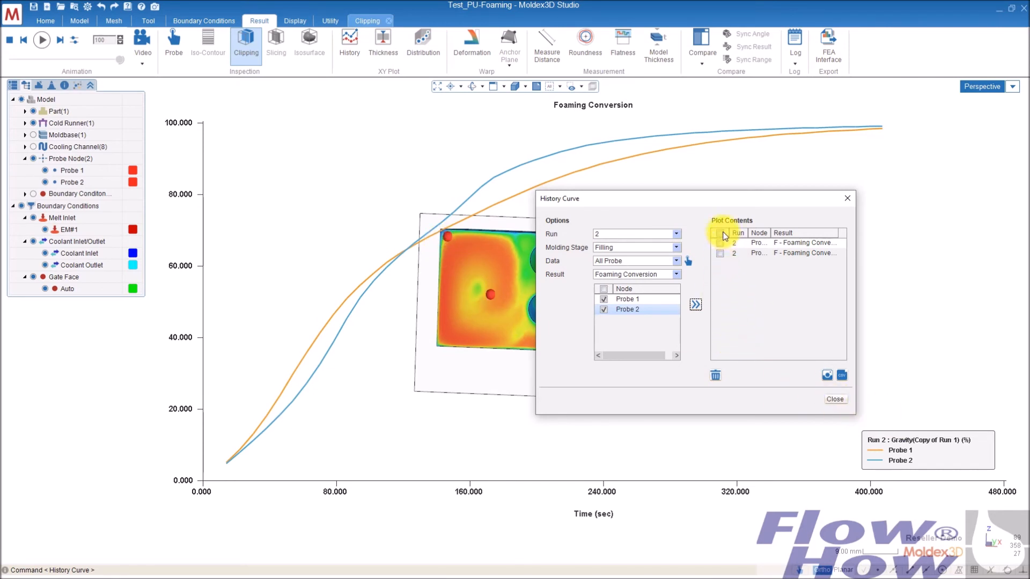
Step: Remove the foaming conversion curves from the plot and plot the Temperature history for Probe 1 and Probe 2 instead
left_click_drag(729, 203, 842, 198)
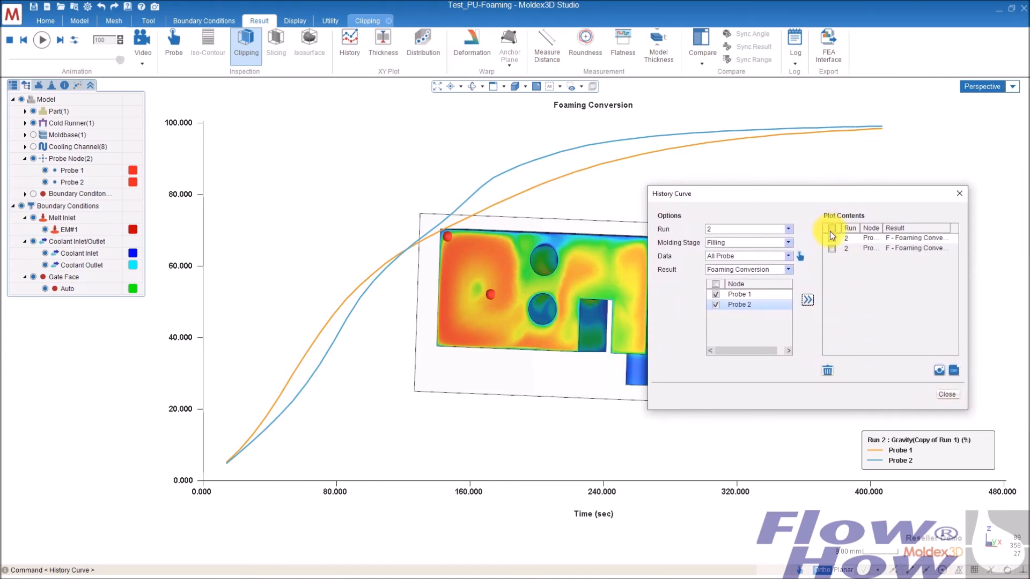
left_click(829, 370)
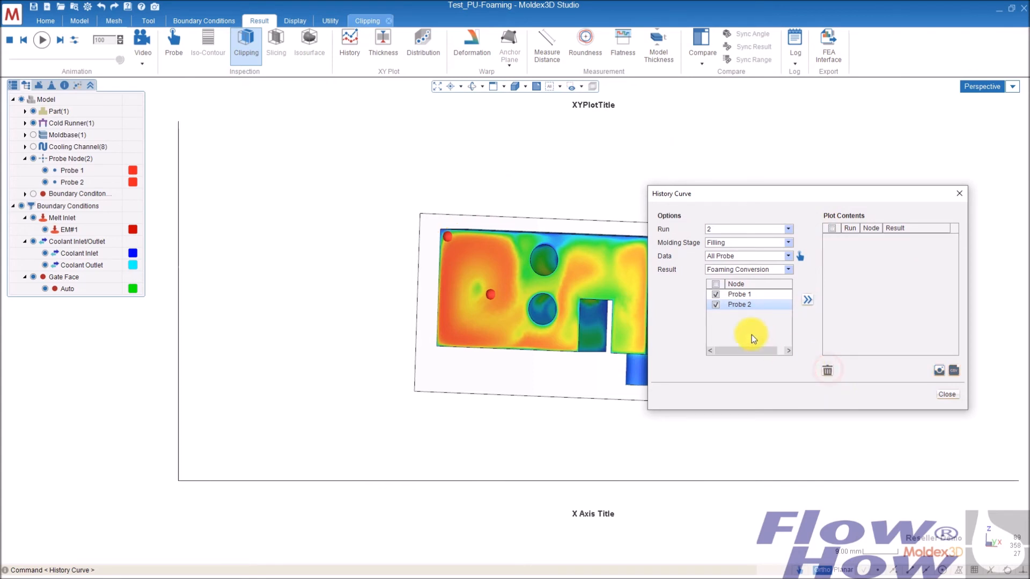
left_click(730, 270)
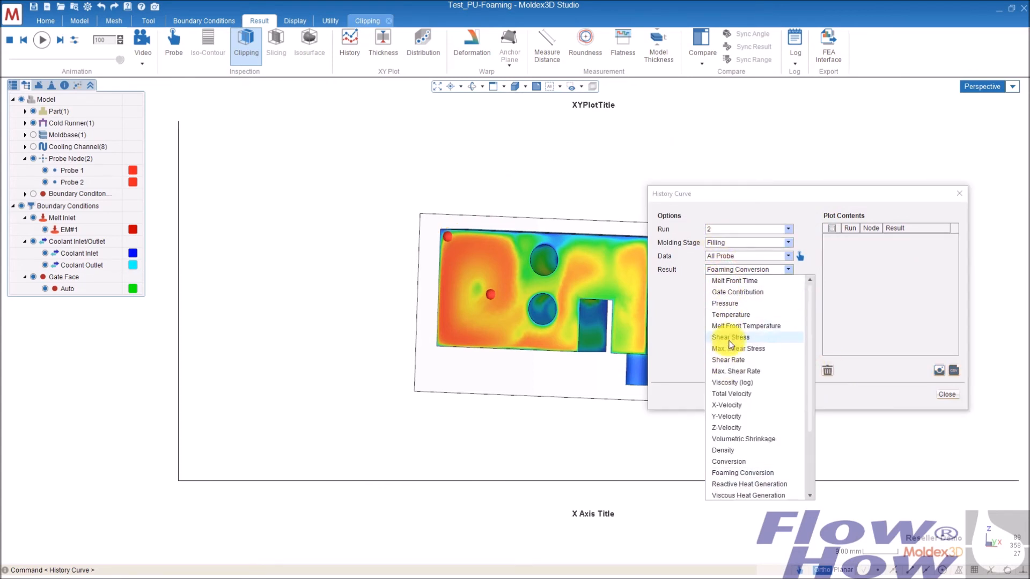
left_click(730, 315)
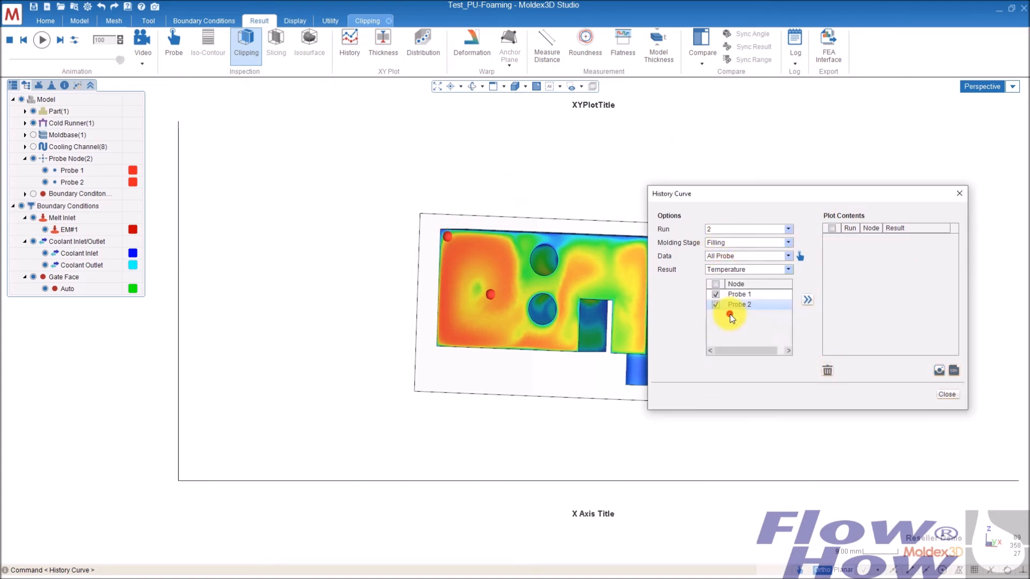
left_click(807, 300)
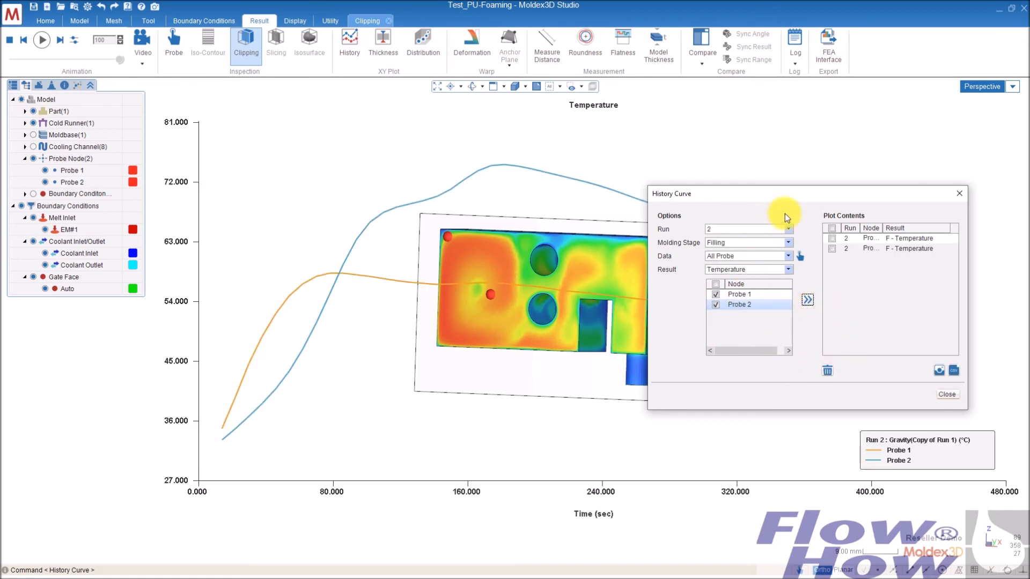
Step: Close the History Curve settings, examine the two probes' temperature curves, and close the plot to return to the clipped part
left_click(944, 395)
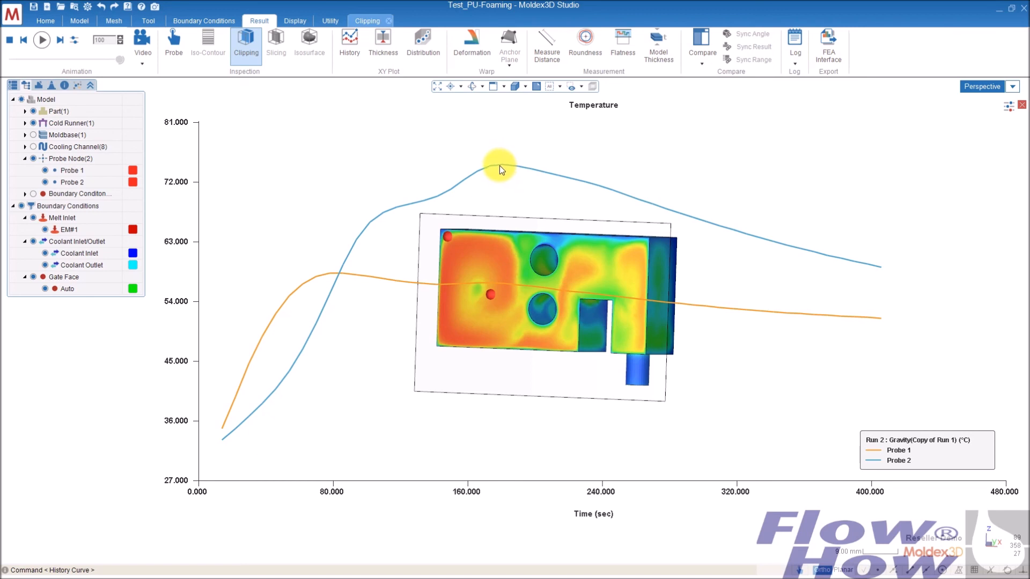
left_click(1022, 105)
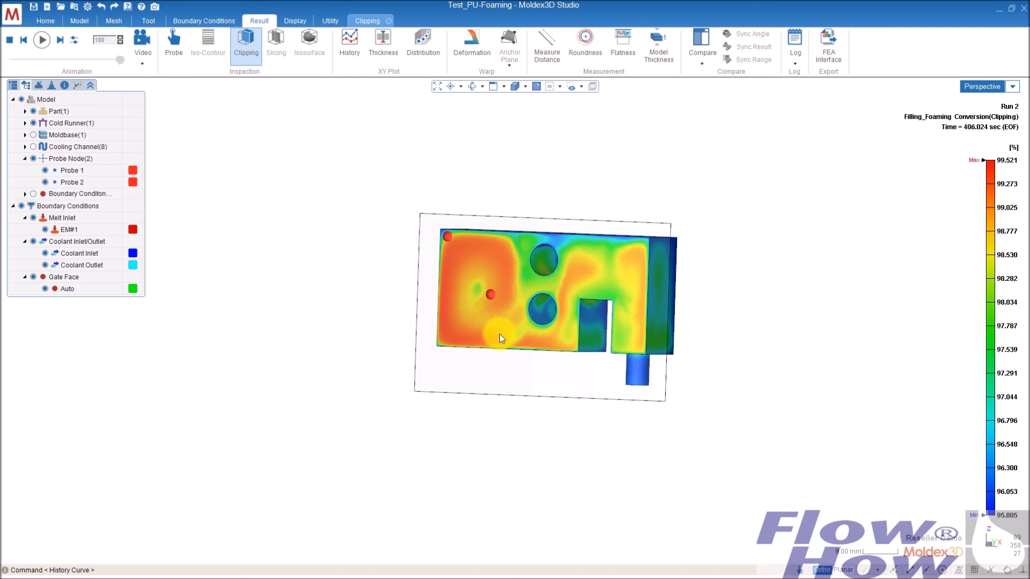
right_click_drag(624, 394, 641, 329)
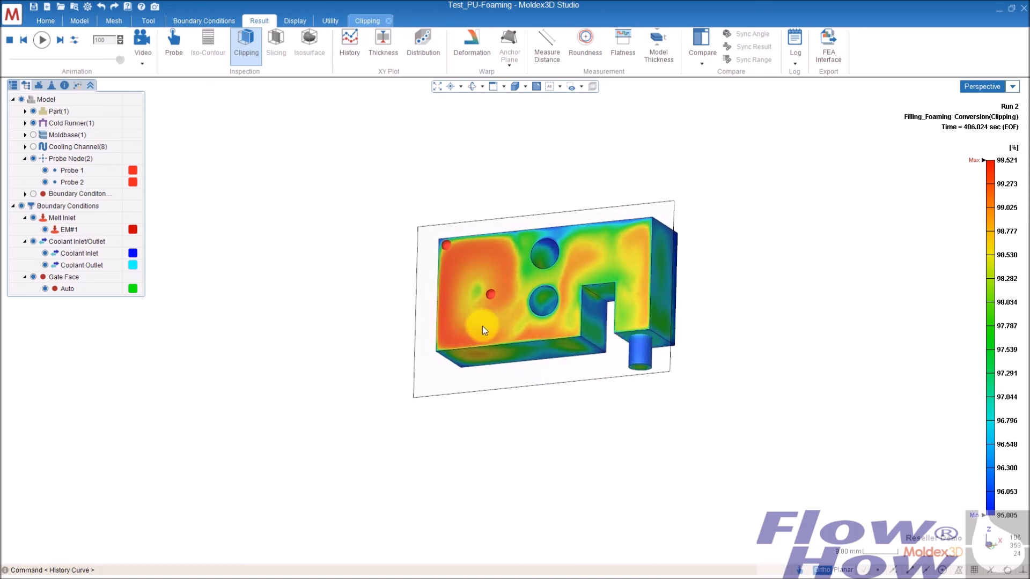